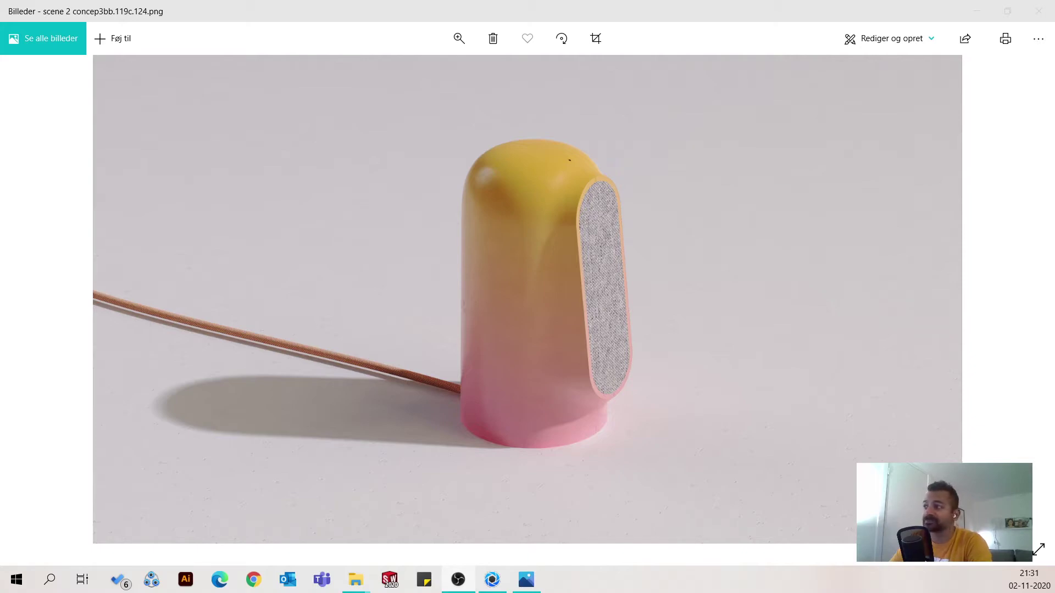
Close the reference image of the gradient-coloured device and resume the paused real-time render.
left_click(1030, 12)
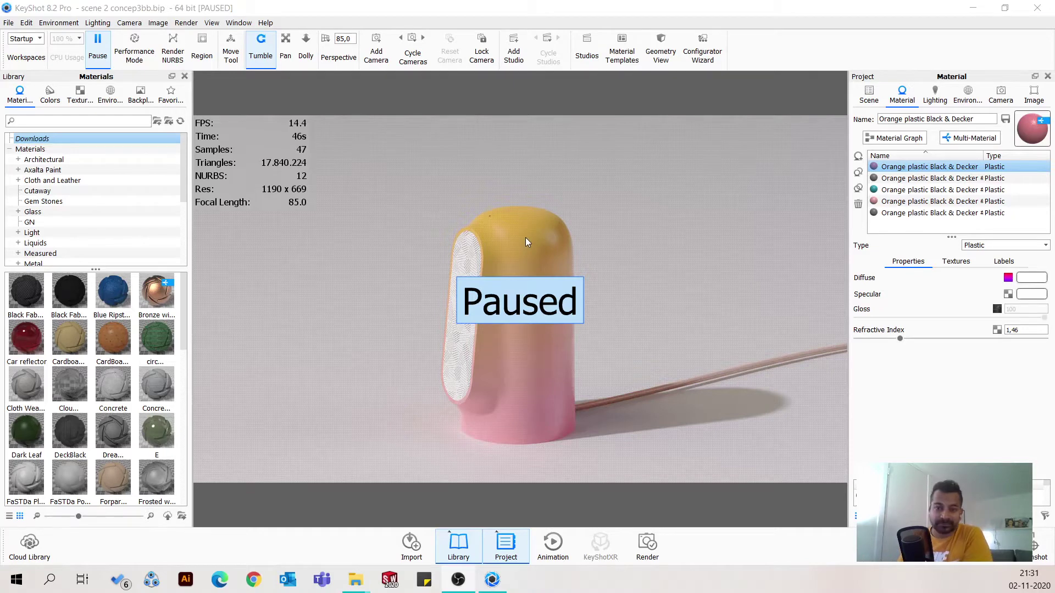
key("shift+p")
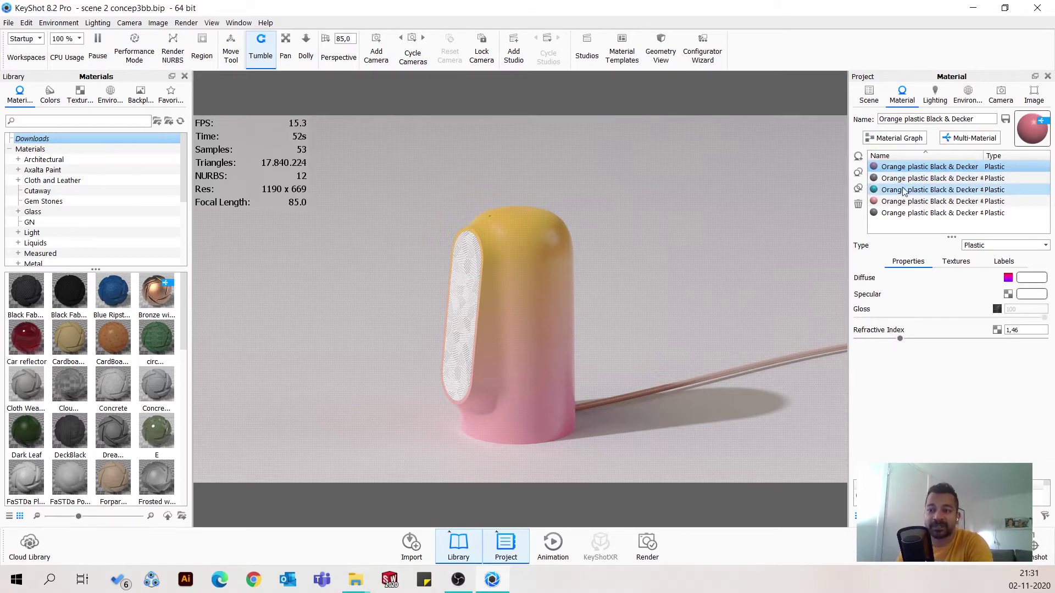
Look through the plastic variants in the body's multi-material list.
left_click(906, 201, "ctrl")
left_click(905, 170)
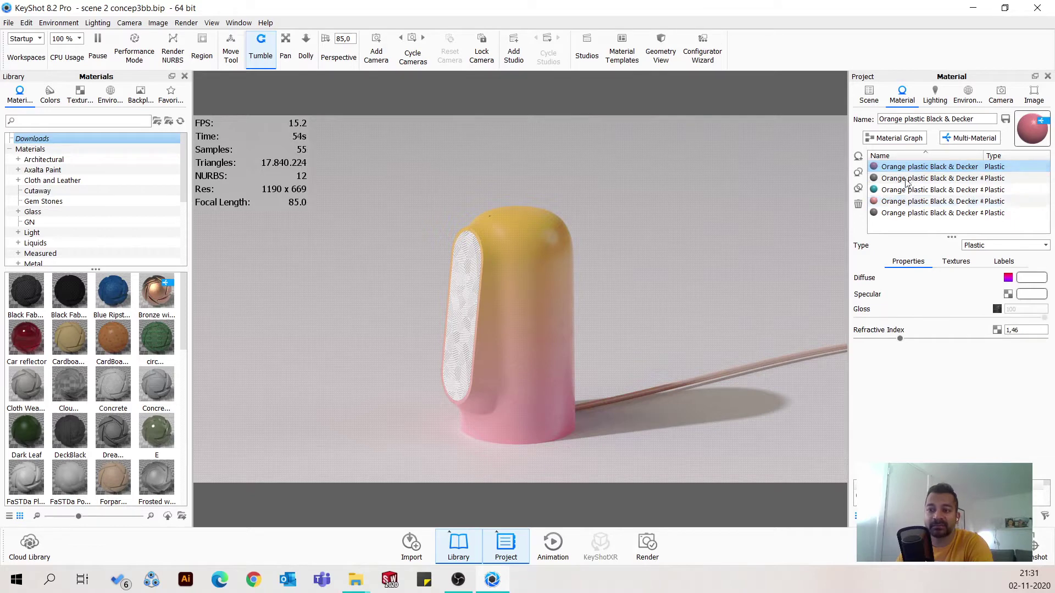
left_click(907, 214, "ctrl")
left_click(908, 215, "ctrl")
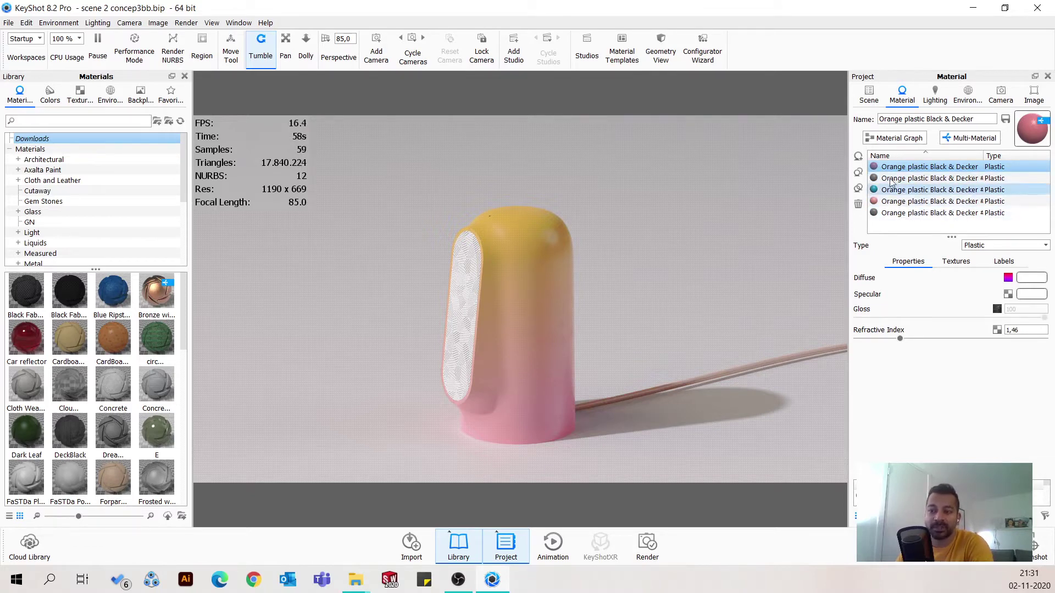
left_click(904, 180, "ctrl")
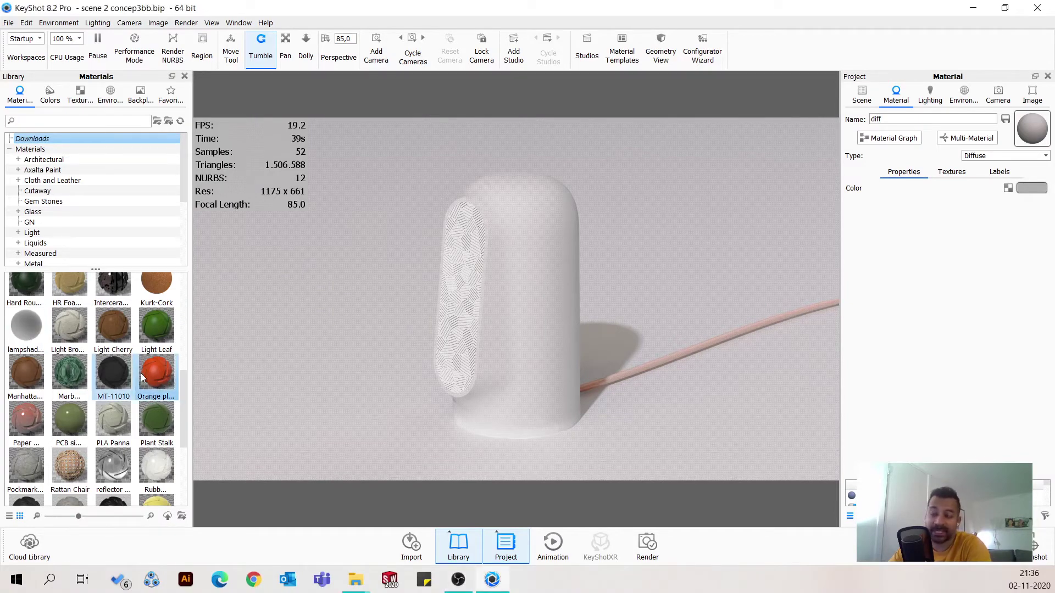
Apply the orange plastic material from the library to the body of the device.
mouse_move(145, 376)
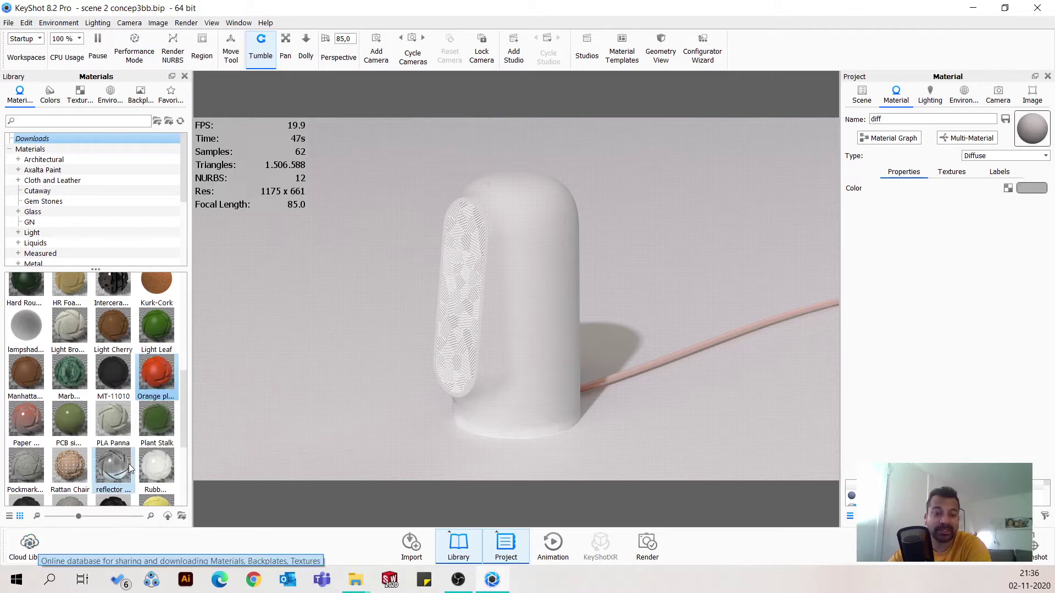
left_click_drag(155, 381, 496, 328)
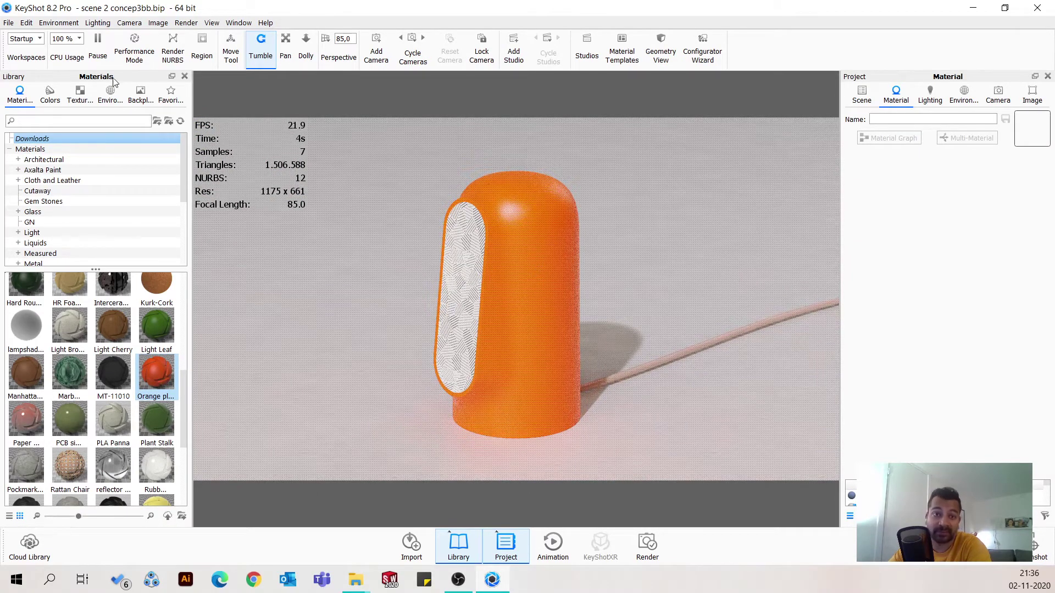
Try region rendering over the top of the body, and turn region rendering off again.
left_click(201, 49)
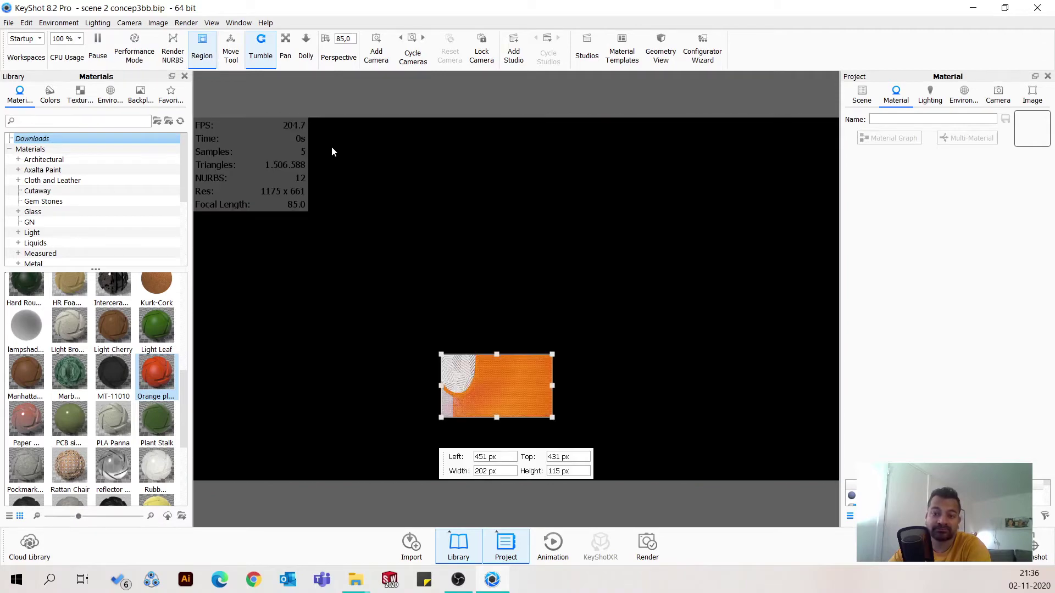
left_click_drag(495, 384, 499, 200)
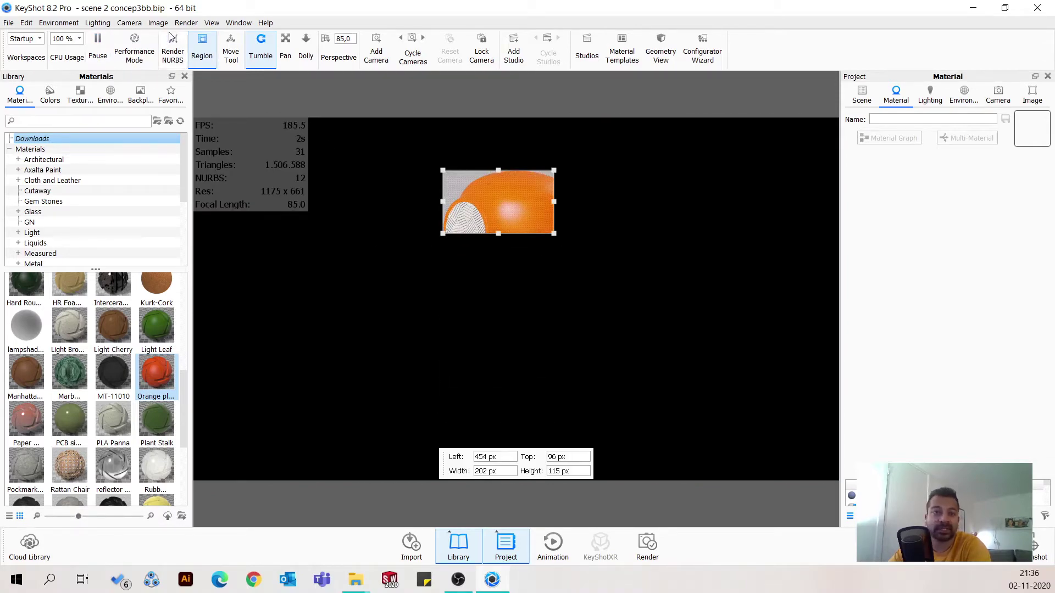
left_click(202, 48)
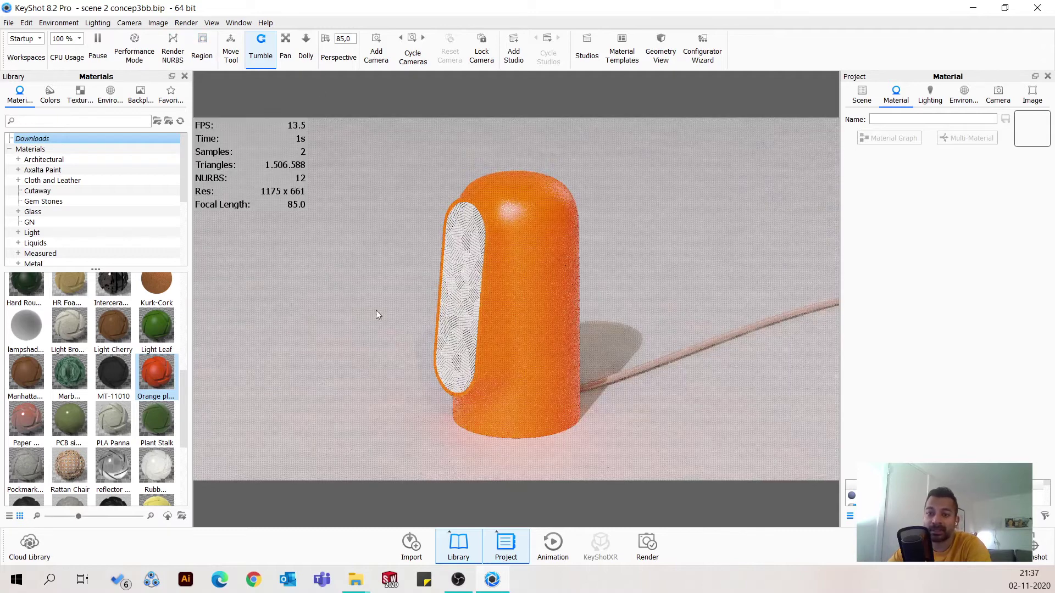
Open the material graph of the body's orange plastic with all its nodes in view.
double_click(503, 265)
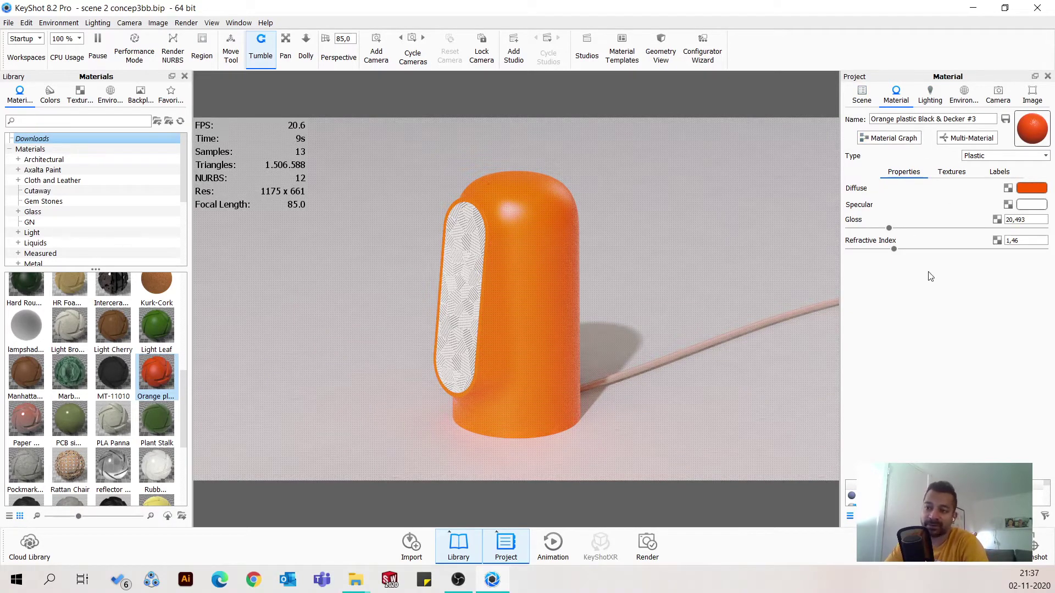
left_click(891, 137)
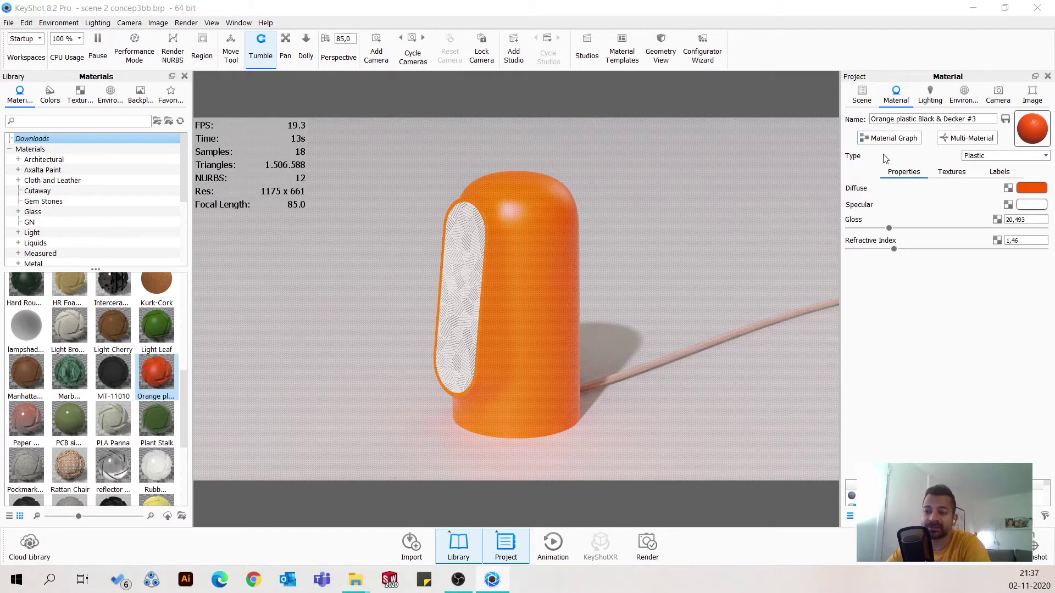
left_click_drag(730, 253, 630, 91)
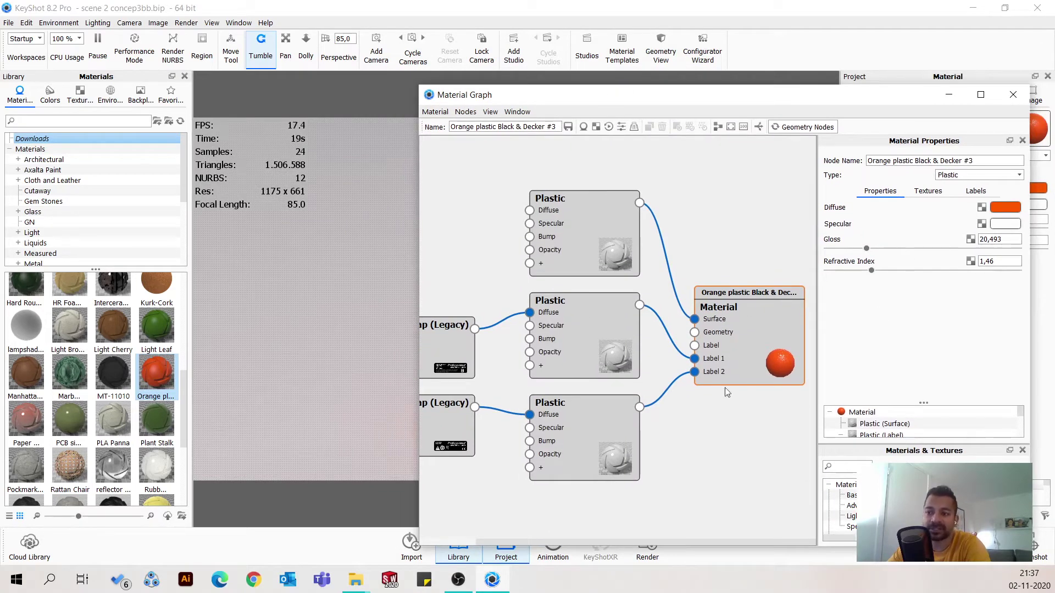
scroll(674, 257, "down", 1)
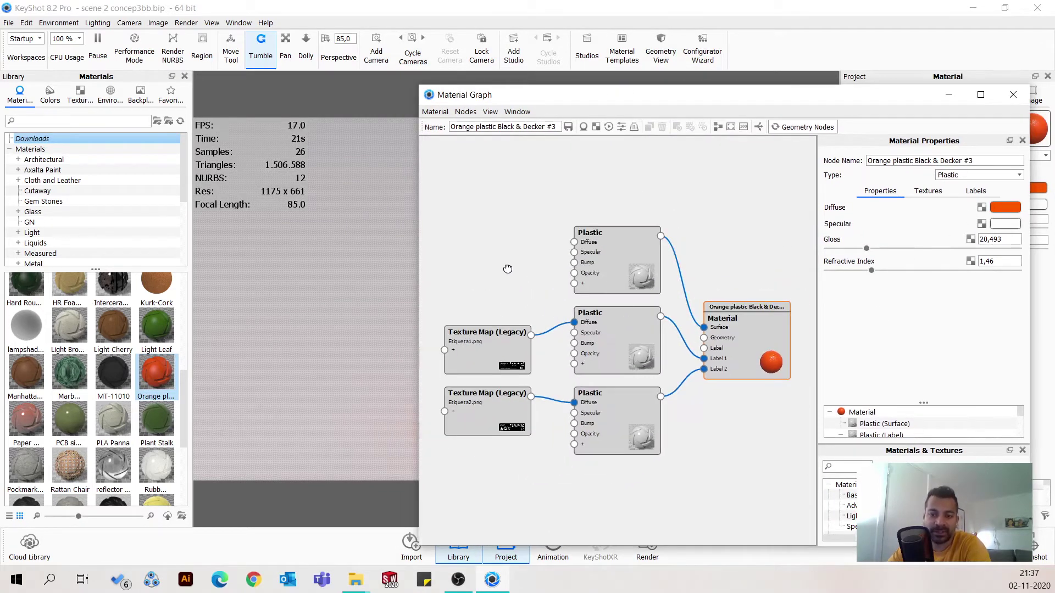
Delete the two label Plastic nodes and their Etiqueta1.png and Etiqueta2.png texture maps from the material graph.
left_click(933, 193)
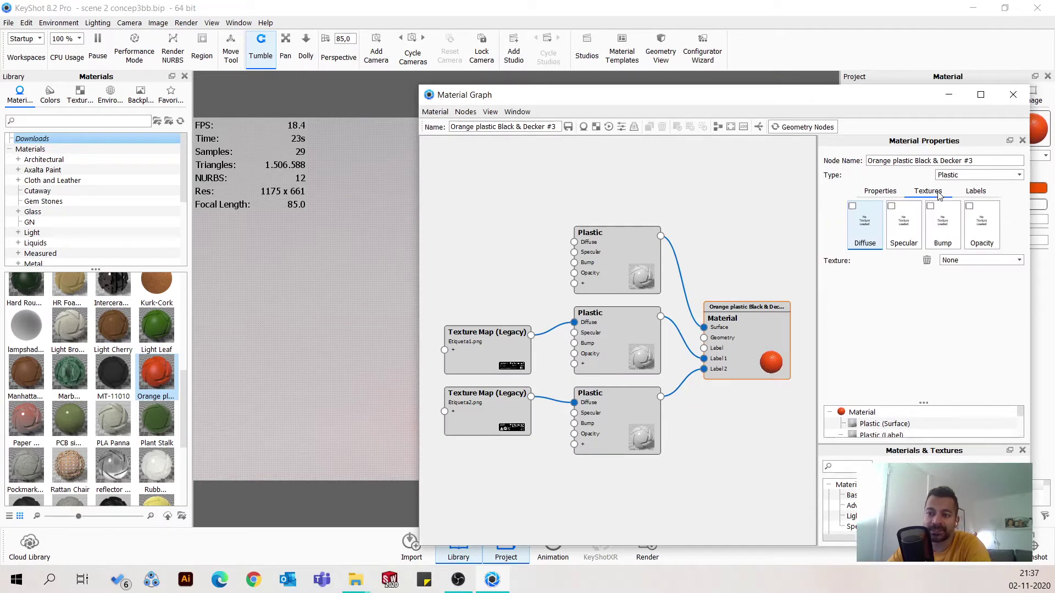
left_click(984, 192)
left_click(925, 195)
left_click(984, 192)
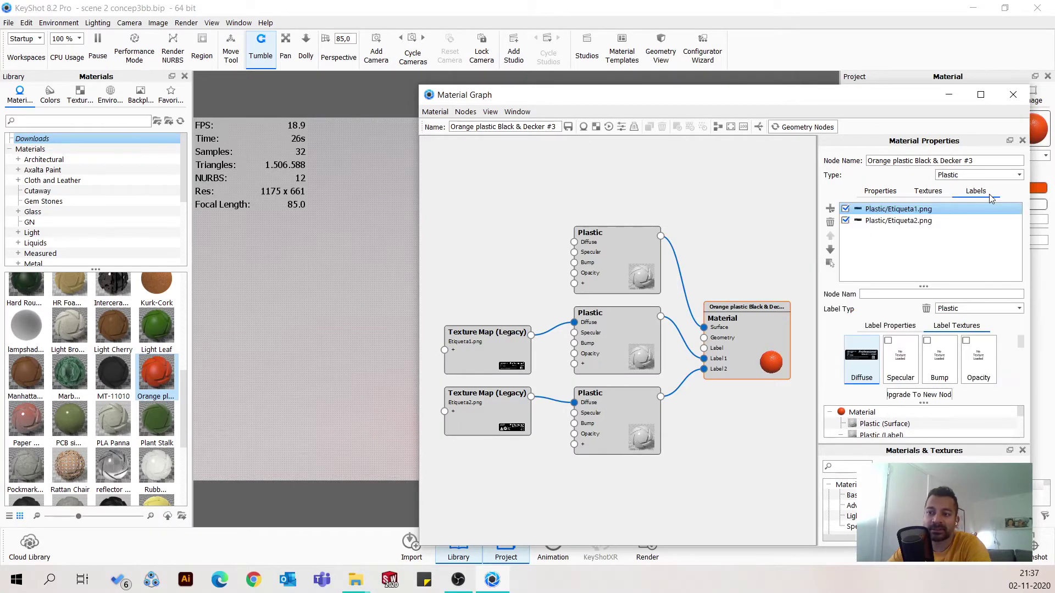
left_click(594, 360)
key("Delete")
left_click(599, 418)
key("Delete")
left_click(493, 372)
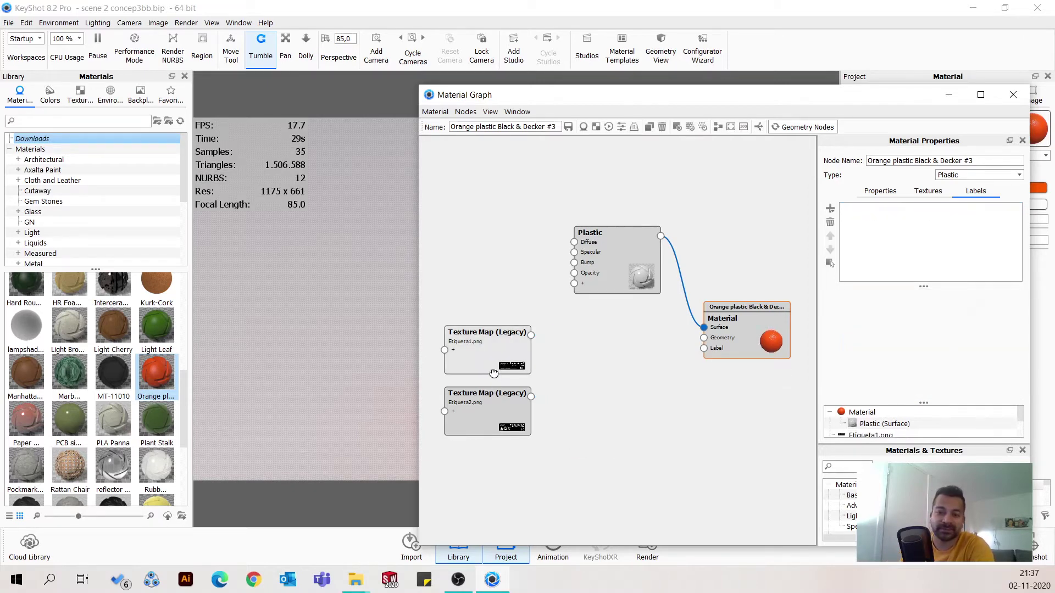
left_click(494, 409, "ctrl")
key("Delete")
Place the remaining Plastic node level with the Material node and add an unconnected Noise (Texture) node.
left_click_drag(608, 272, 614, 340)
left_click_drag(748, 103, 687, 109)
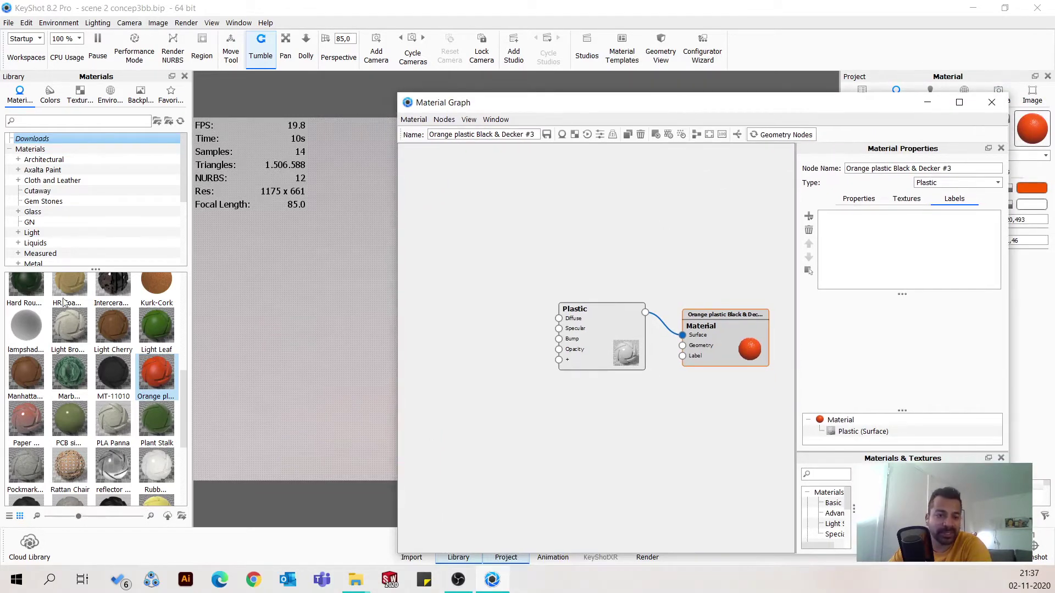
left_click(653, 540)
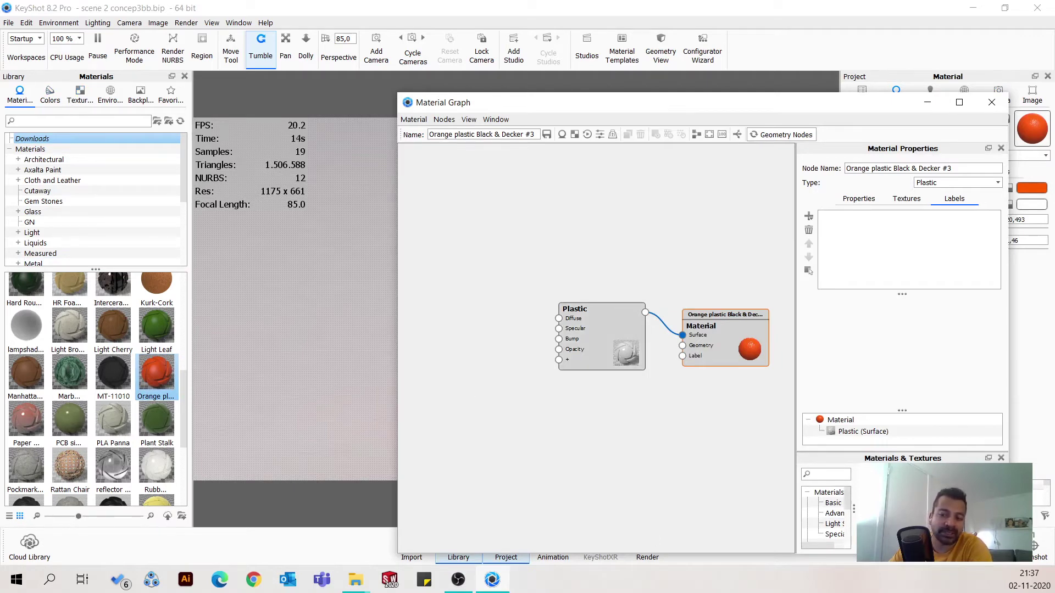
left_click_drag(559, 479, 450, 381)
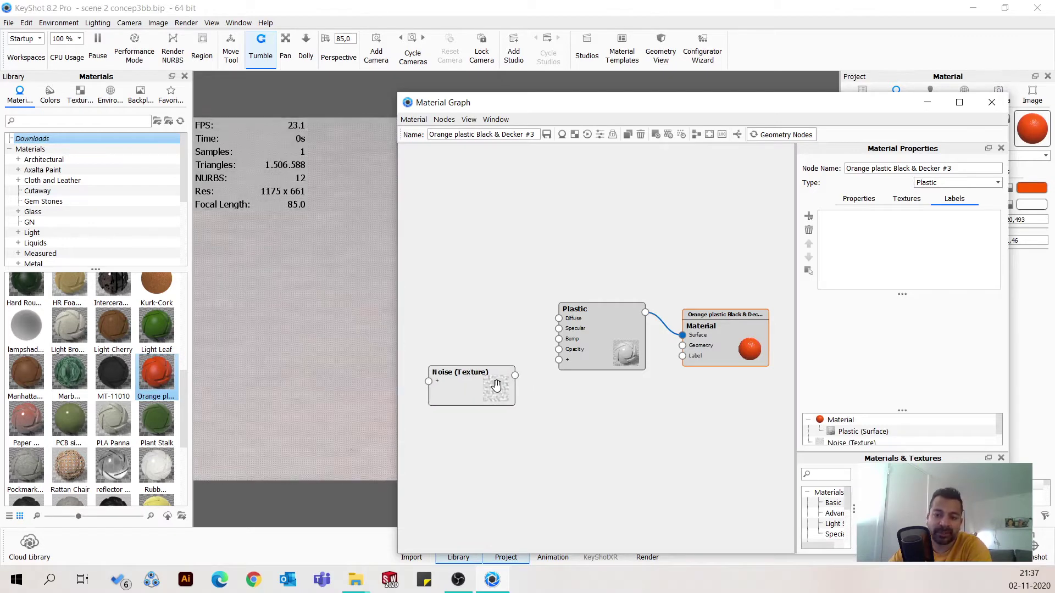
left_click(447, 341)
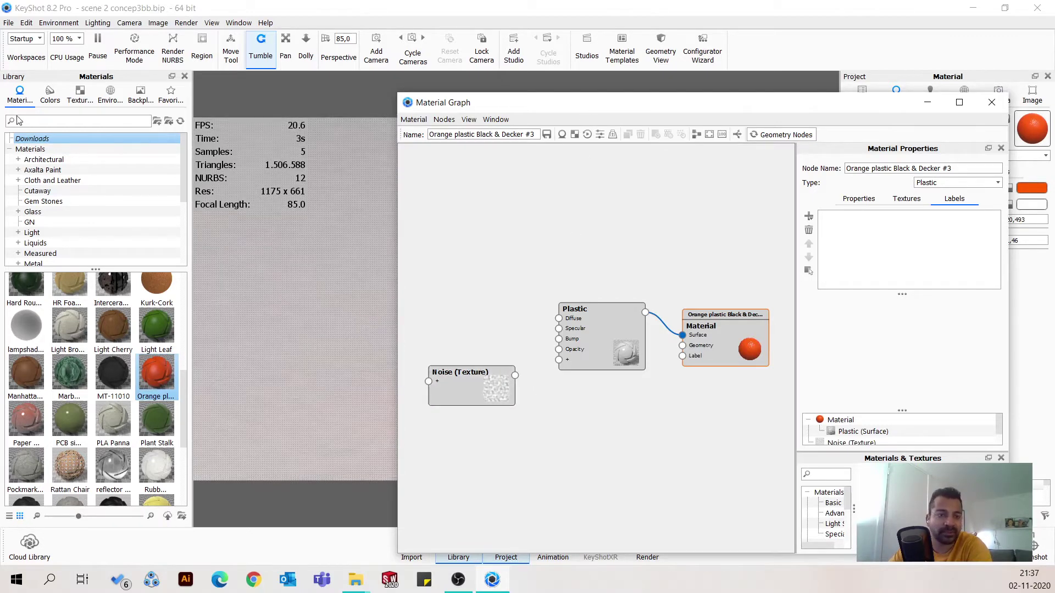
Add the DAMAGE_01_8_bits texture from the texture library to the graph as a Texture Map node.
left_click(90, 101)
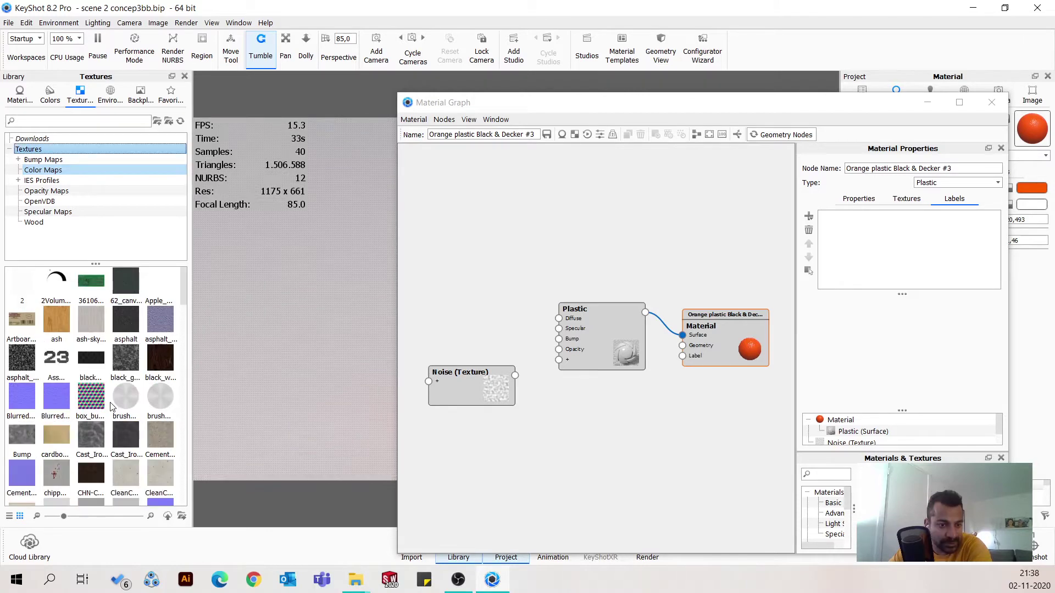
scroll(112, 407, "down", 3)
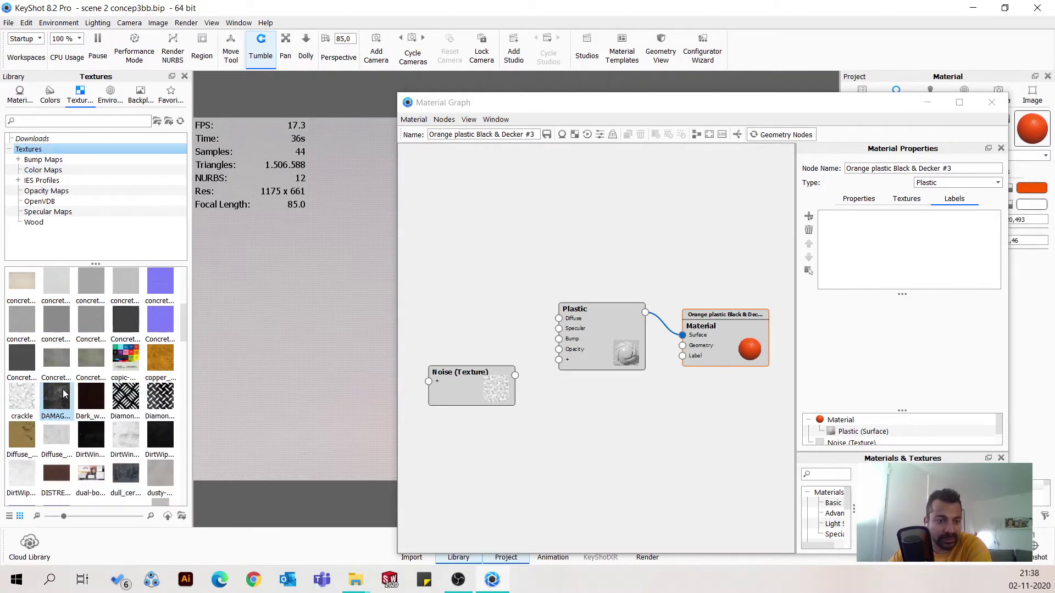
mouse_move(60, 405)
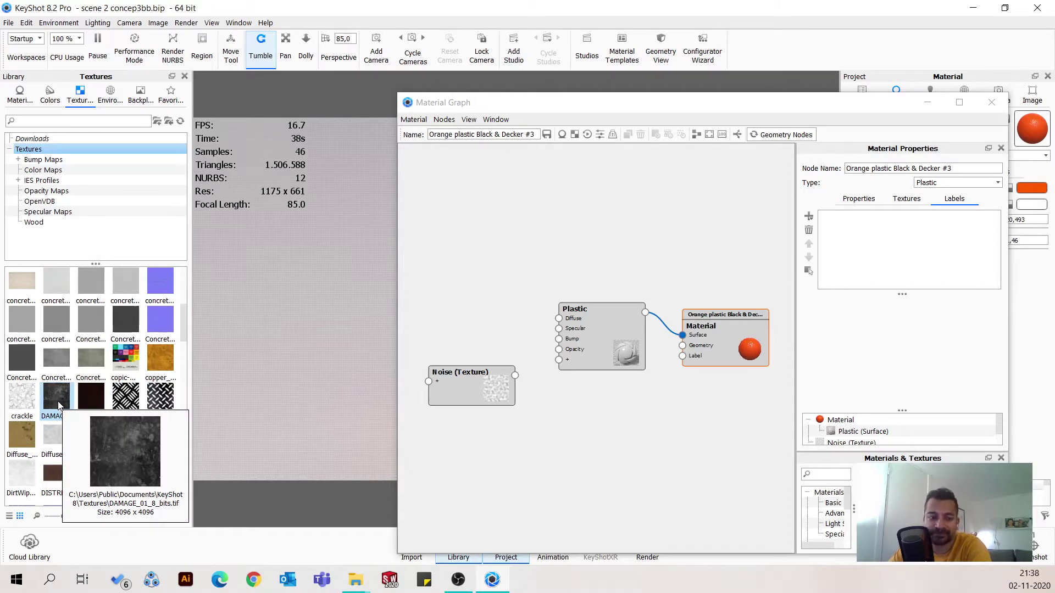
left_click_drag(61, 406, 475, 330)
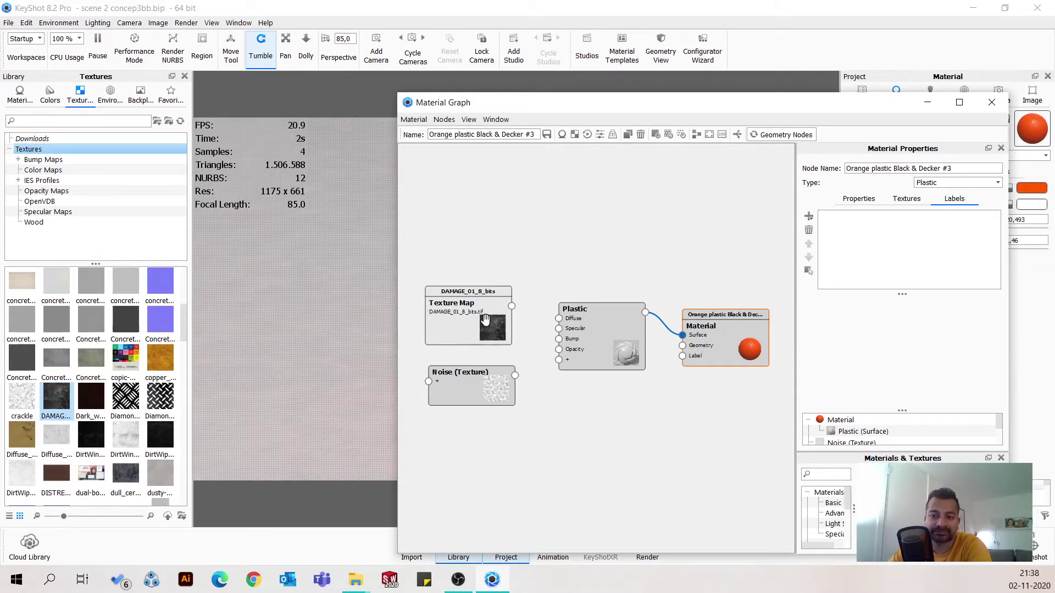
Add a Color Gradient texture node above the DAMAGE_01_8_bits texture map and tidy the position of the Plastic node.
left_click(499, 221)
right_click(500, 222)
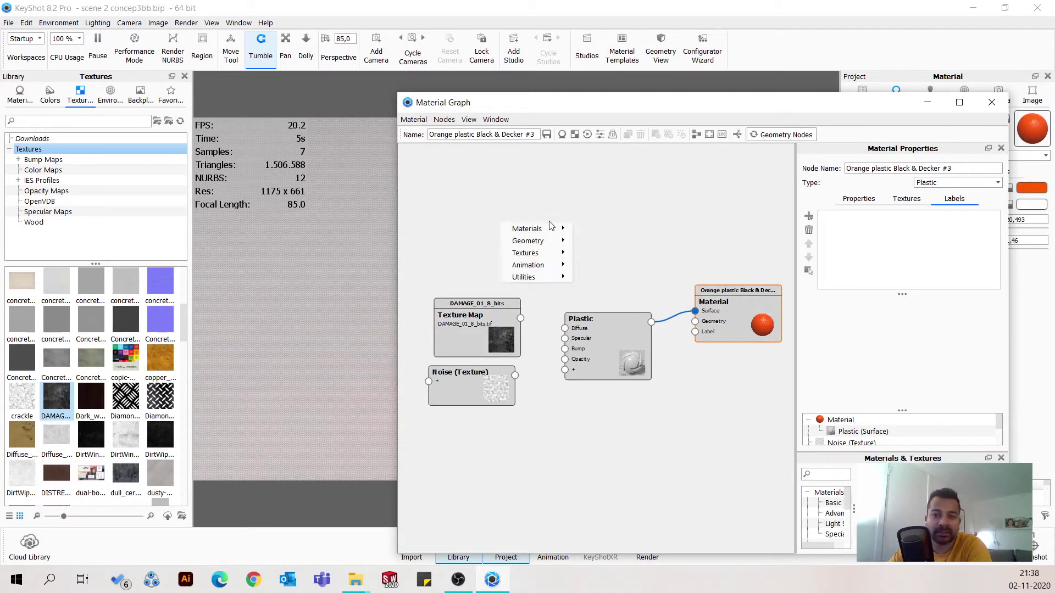
mouse_move(561, 269)
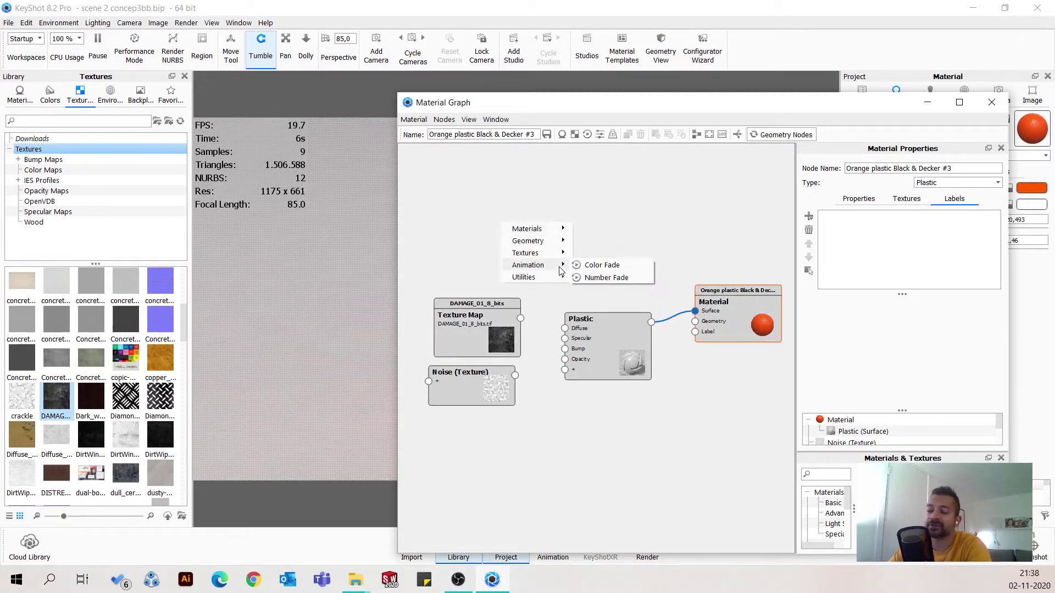
left_click(459, 248)
right_click(505, 220)
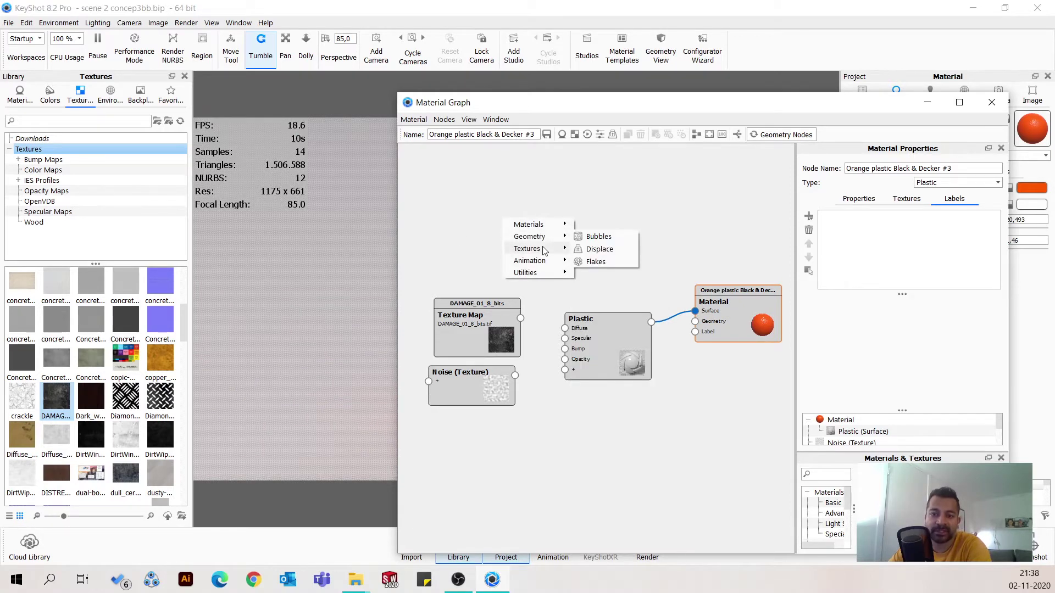
mouse_move(532, 249)
left_click(614, 388)
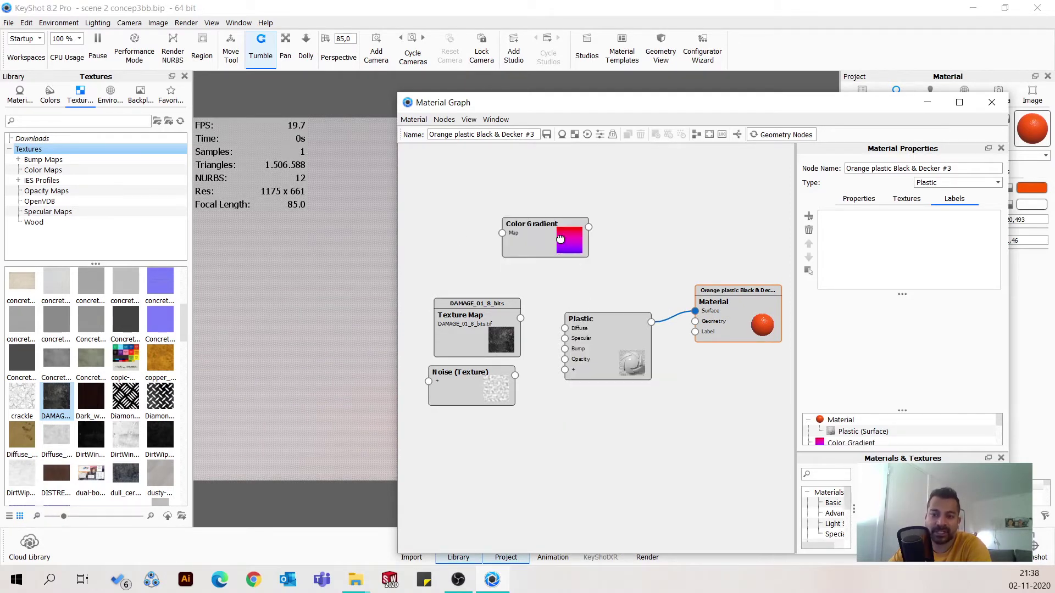
left_click_drag(544, 236, 501, 250)
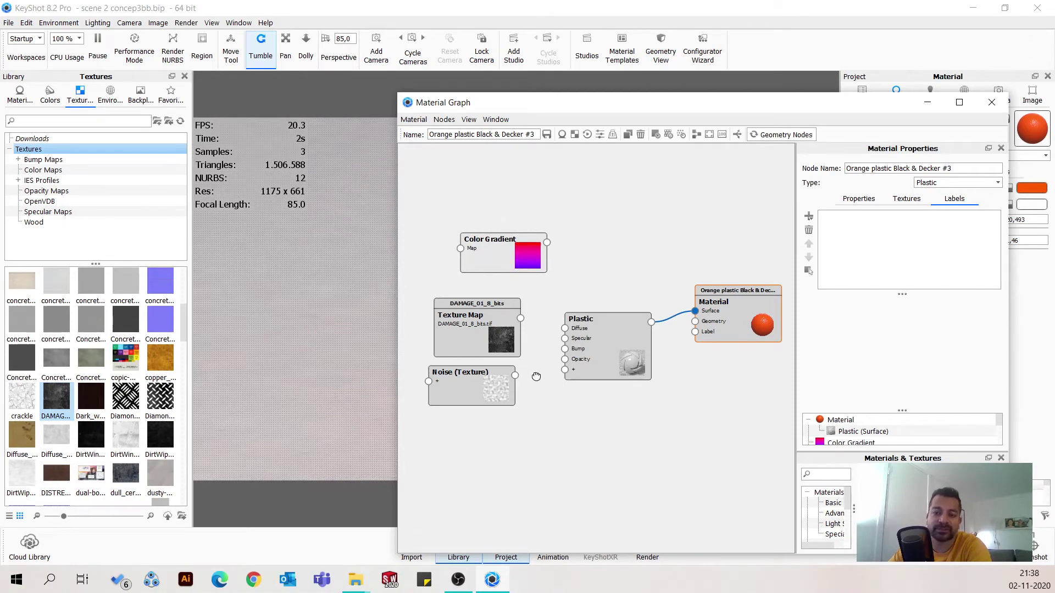
left_click_drag(604, 346, 611, 321)
Move the material graph window clear of the model and frame a close-up of the body's rounded top.
left_click_drag(539, 103, 701, 116)
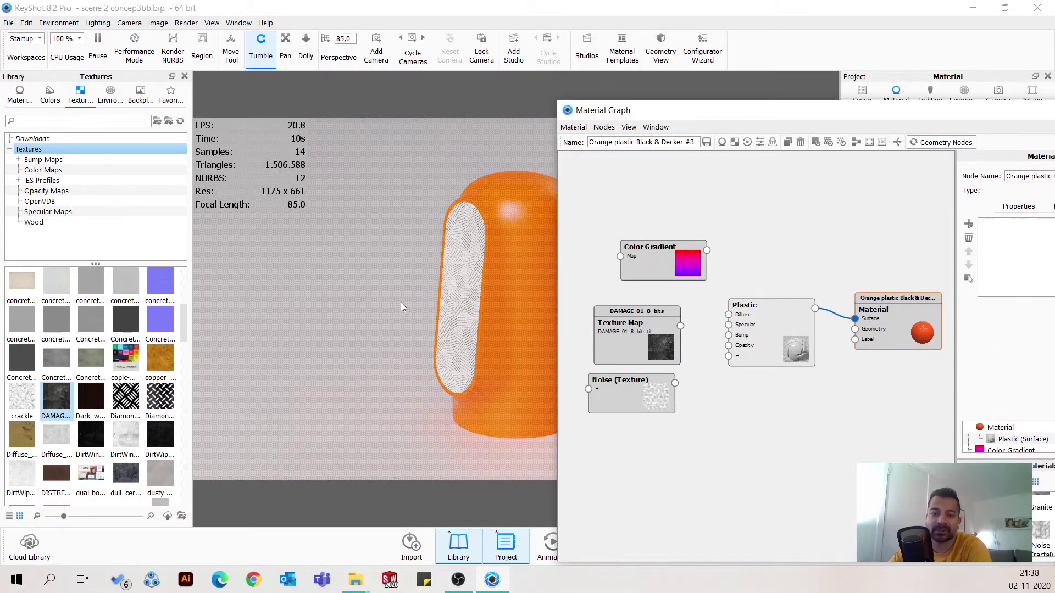
left_click_drag(400, 302, 159, 294)
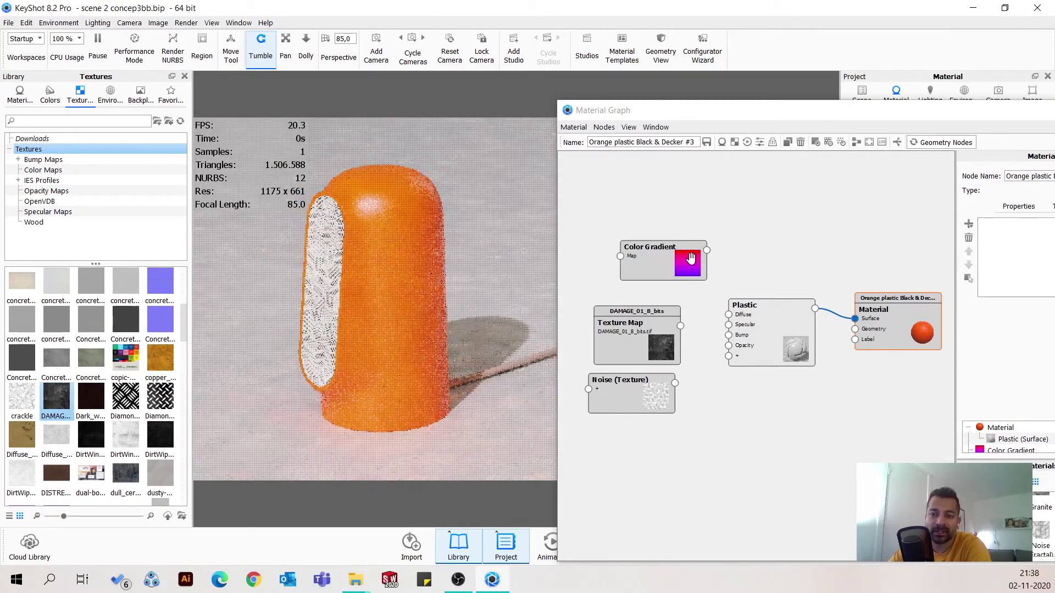
scroll(397, 167, "up", 5)
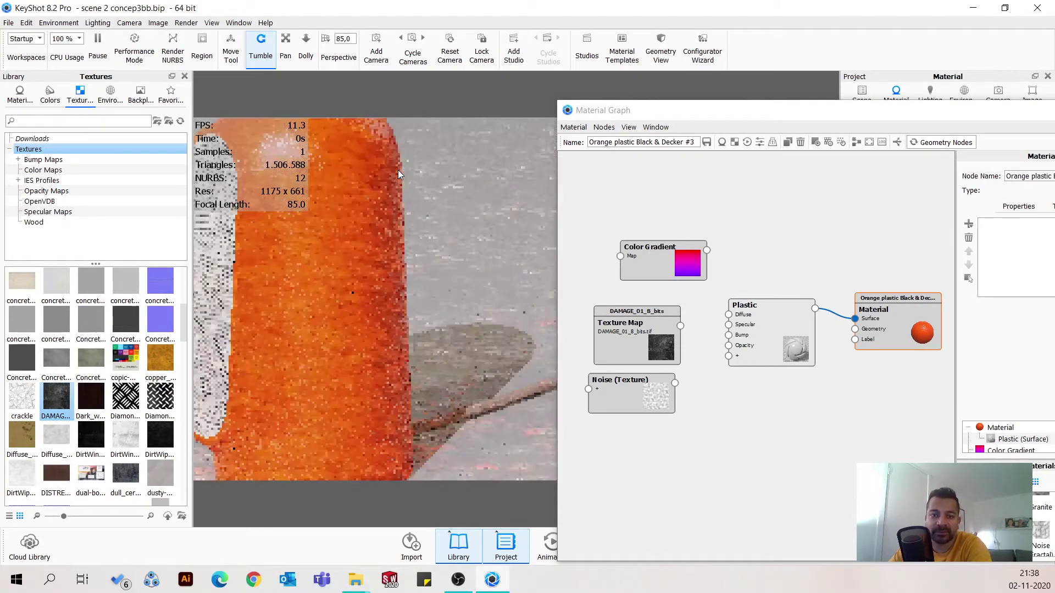
scroll(397, 169, "up", 3)
middle_click_drag(420, 236, 358, 262)
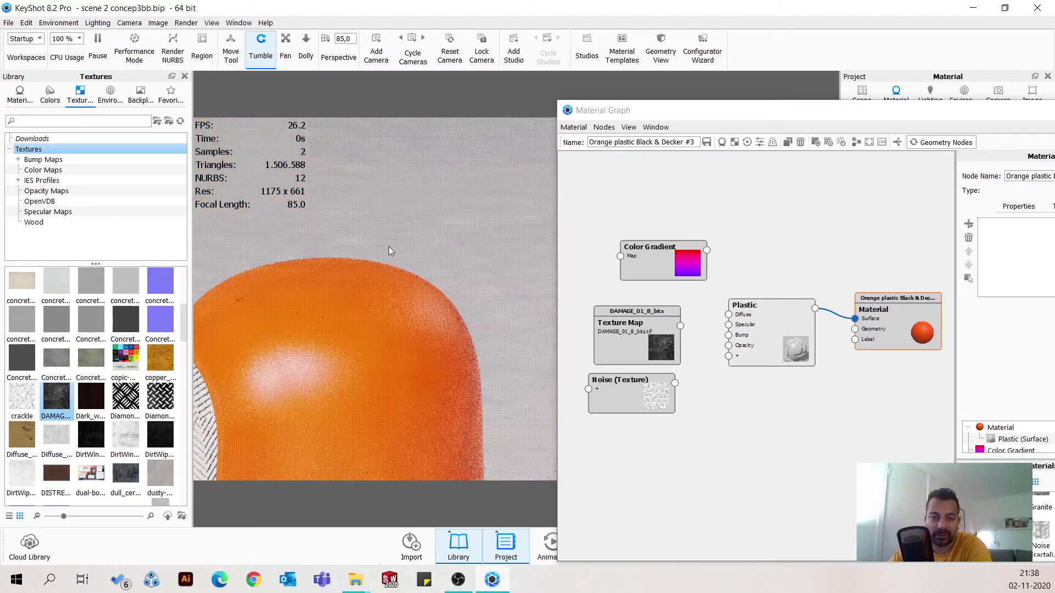
left_click_drag(399, 243, 448, 229)
left_click_drag(250, 334, 336, 327)
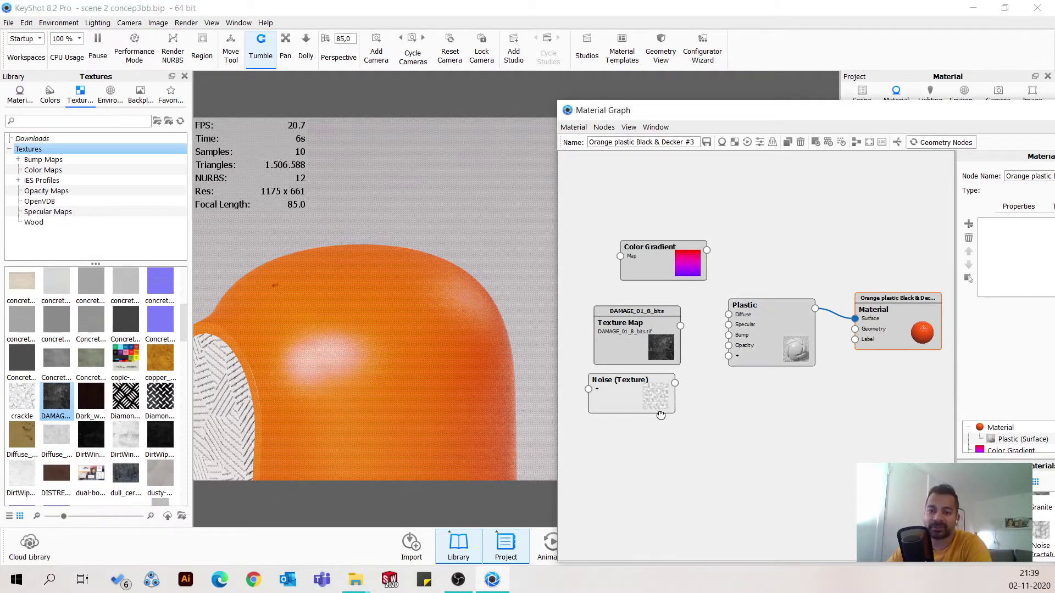
Spread out the Texture Map and Noise (Texture) nodes and connect Noise (Texture) to the Plastic node's Bump input.
left_click_drag(644, 403, 661, 416)
left_click_drag(653, 349, 632, 337)
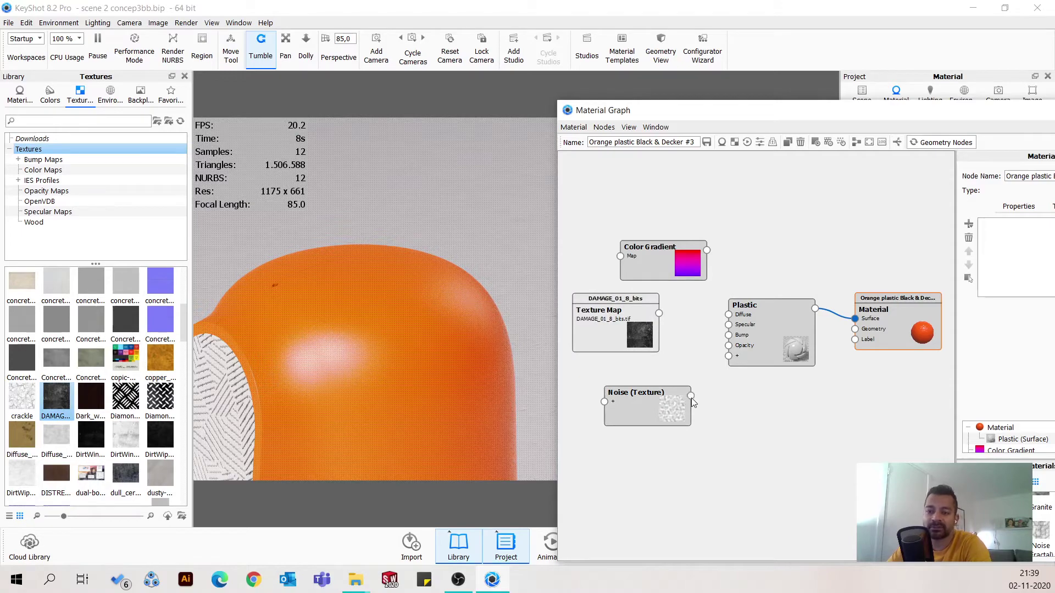
left_click_drag(691, 396, 729, 335)
right_click(660, 411)
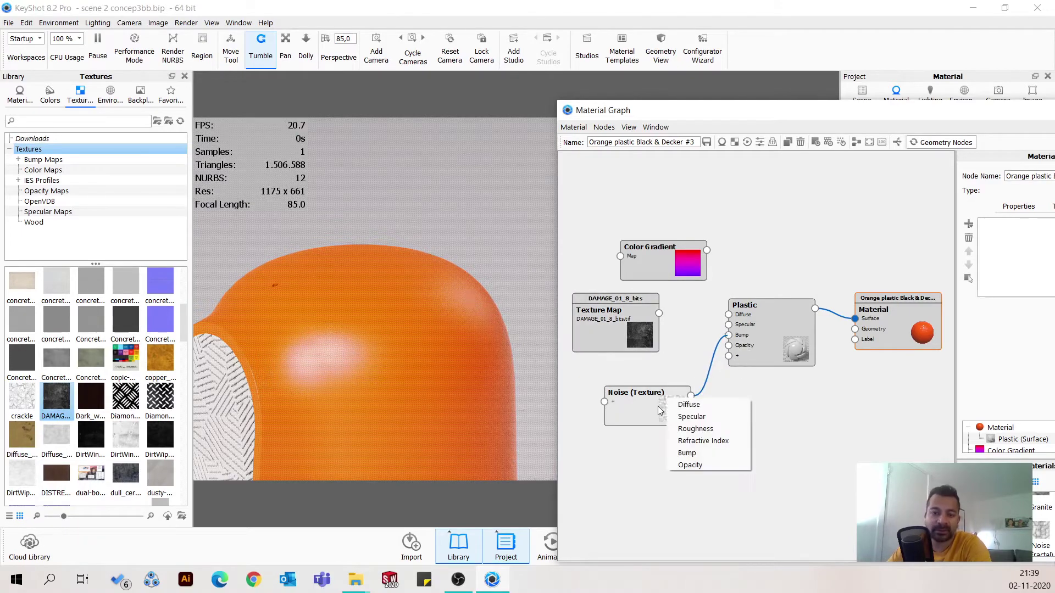
left_click(687, 454)
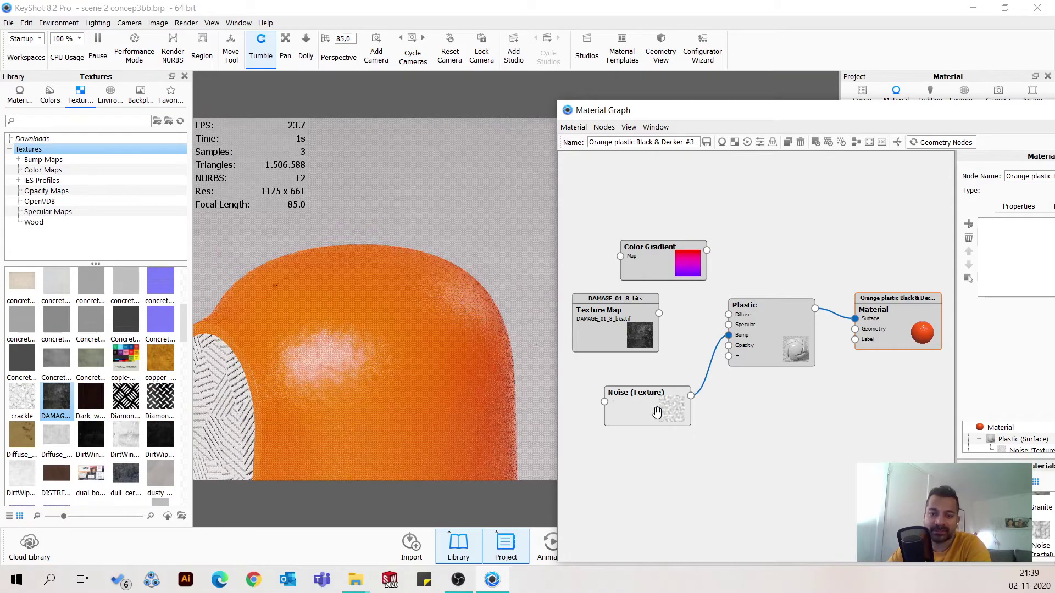
Set the bump height of the Plastic node's noise bump texture to 0,05.
left_click(655, 412)
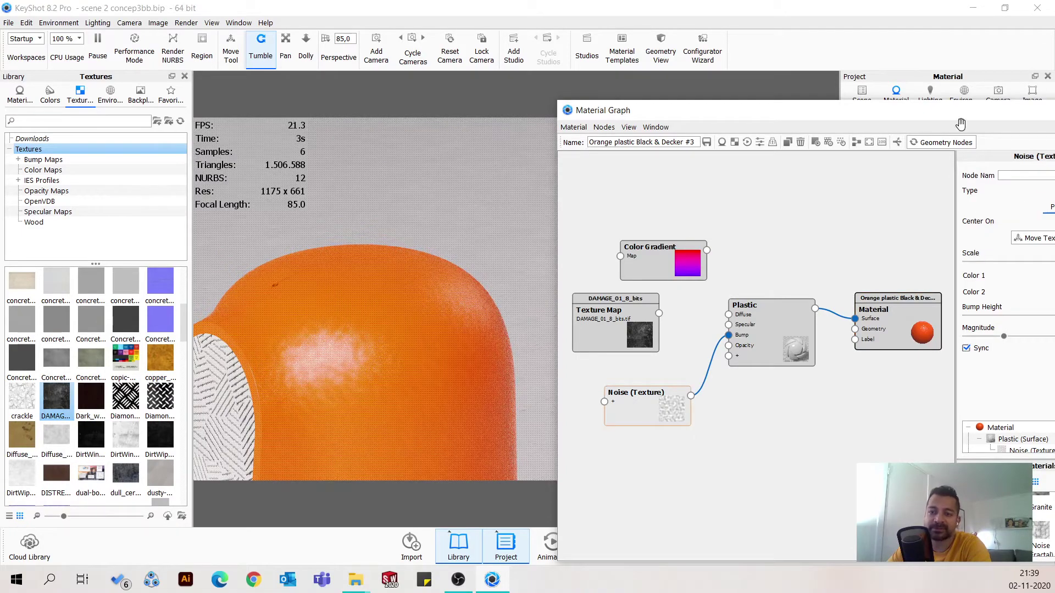
left_click_drag(902, 116, 809, 121)
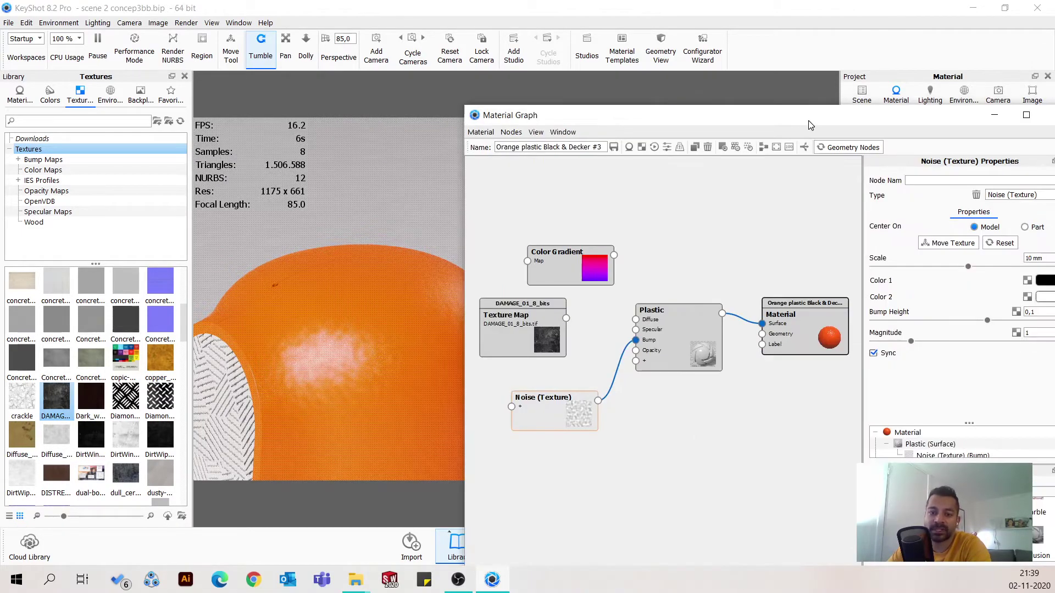
left_click(694, 344)
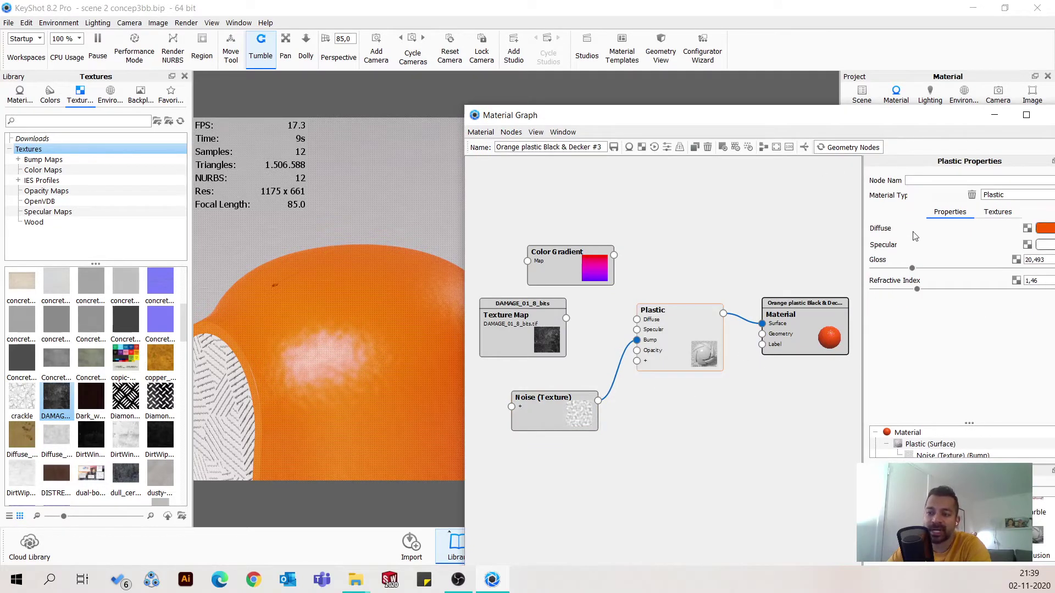
left_click(997, 212)
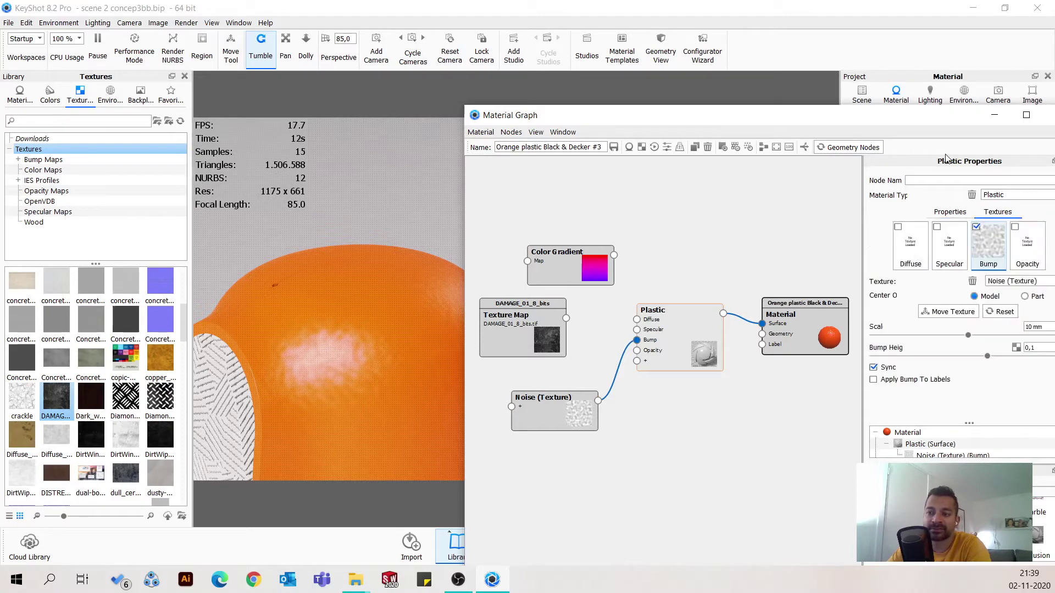
left_click_drag(860, 122, 760, 102)
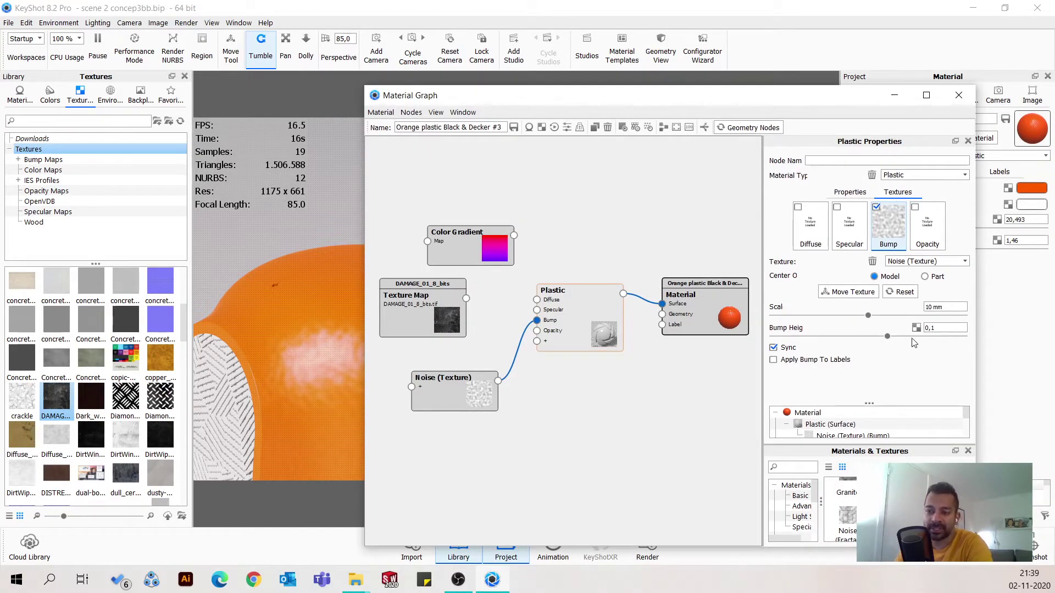
left_click(942, 328)
key("BackSpace")
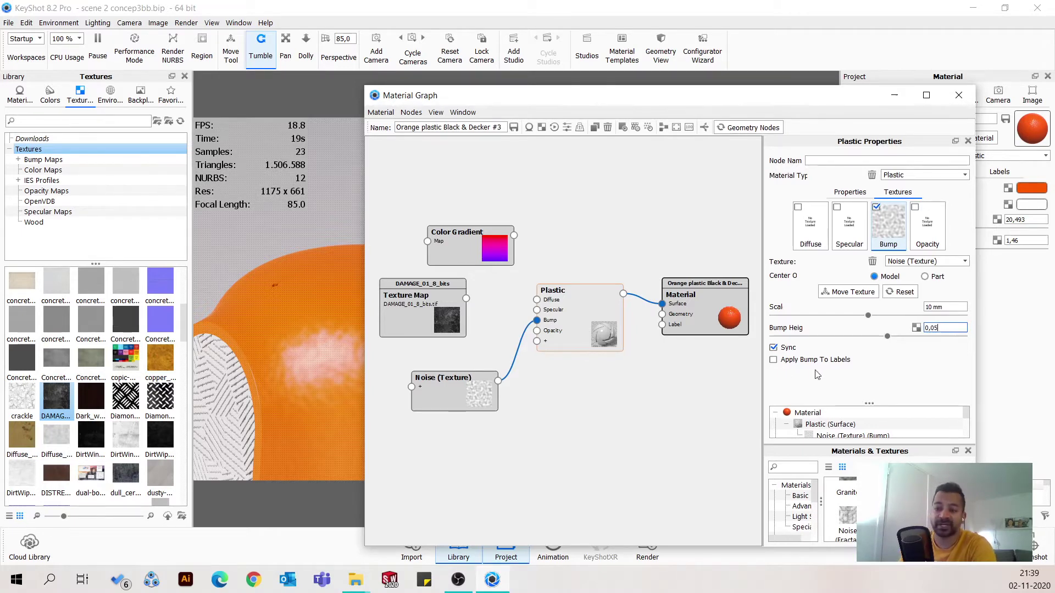
left_click(668, 429)
Try a stronger bump height of 0,75 for the noise bump texture.
left_click(945, 328)
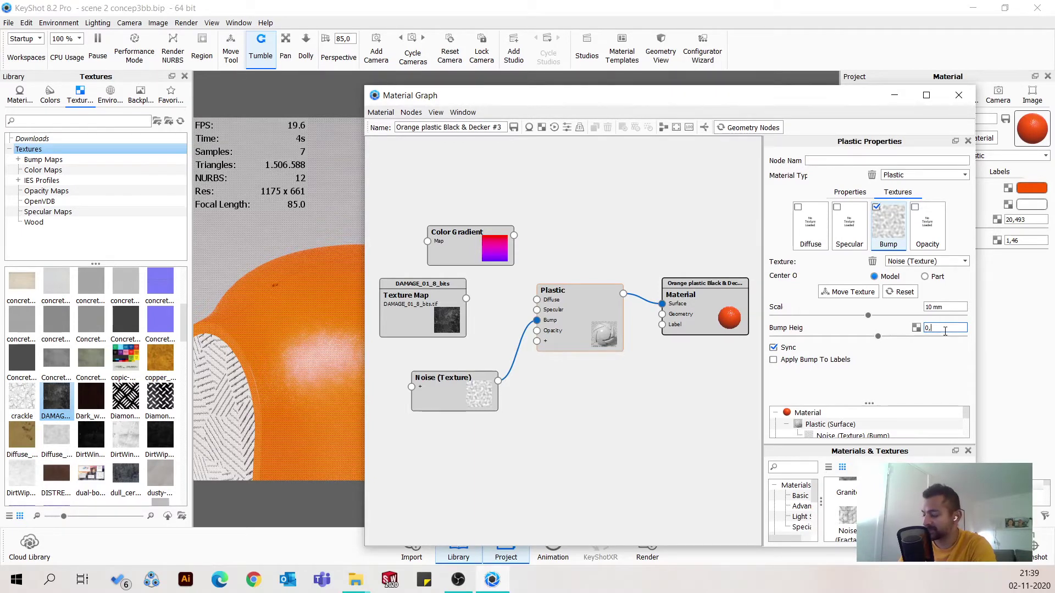
type("0,75")
left_click(747, 408)
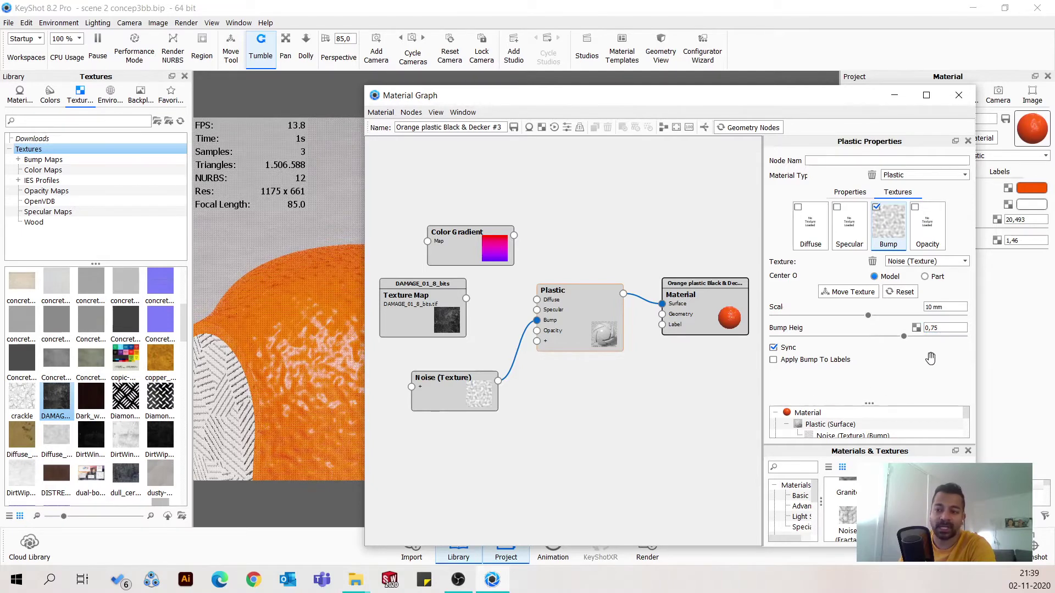
Set the noise bump height back to 0,05 and move the material graph window clear of the body.
left_click(938, 328)
type("05")
left_click(685, 423)
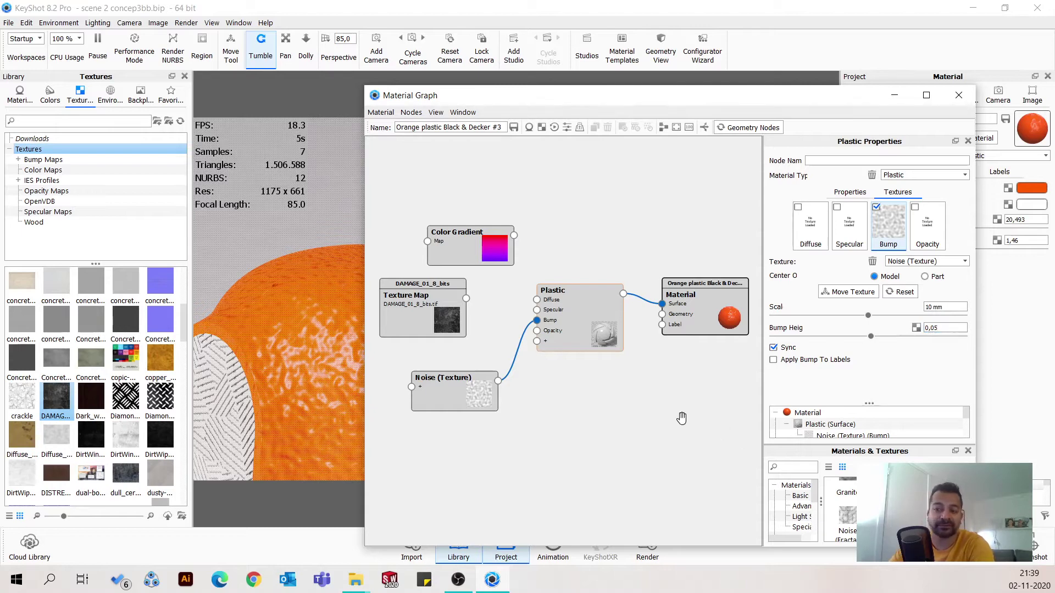
left_click_drag(562, 91, 725, 82)
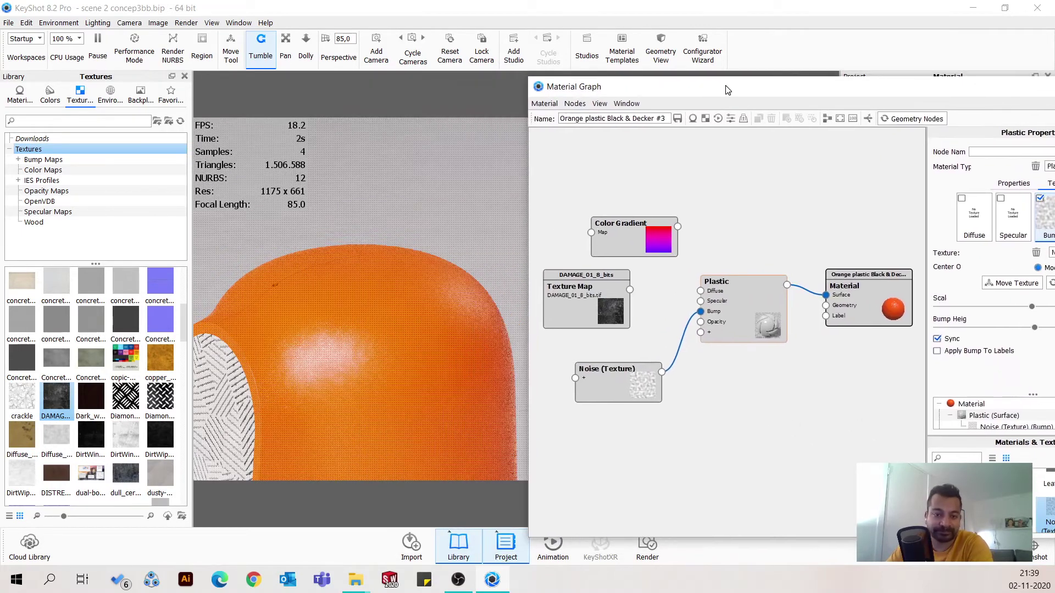
Connect the DAMAGE_01_8_bits texture map to the Plastic node's Roughness input and rearrange the three texture nodes.
left_click_drag(511, 324, 605, 347)
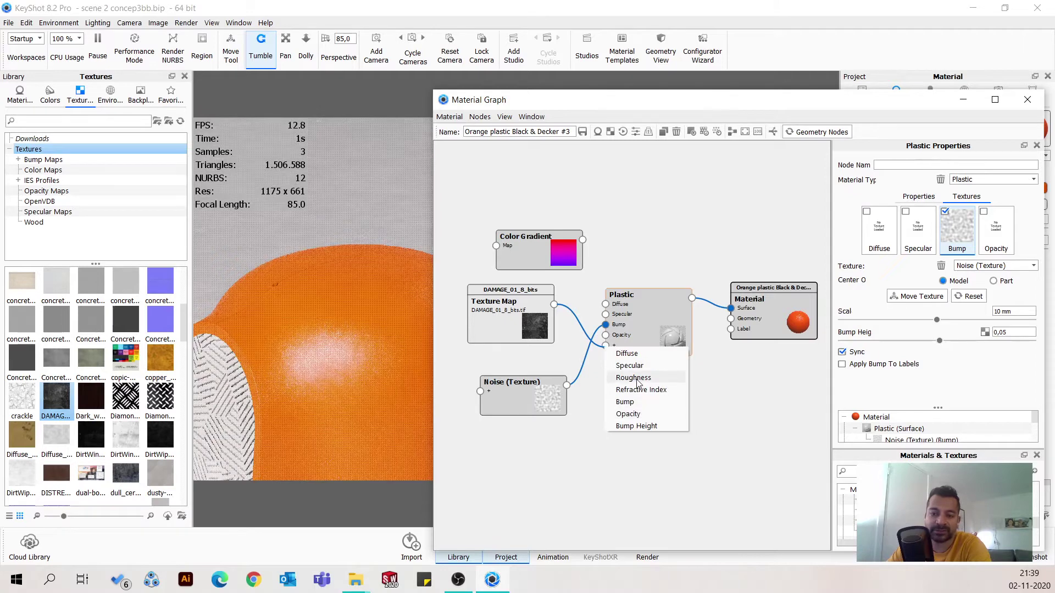
left_click(634, 378)
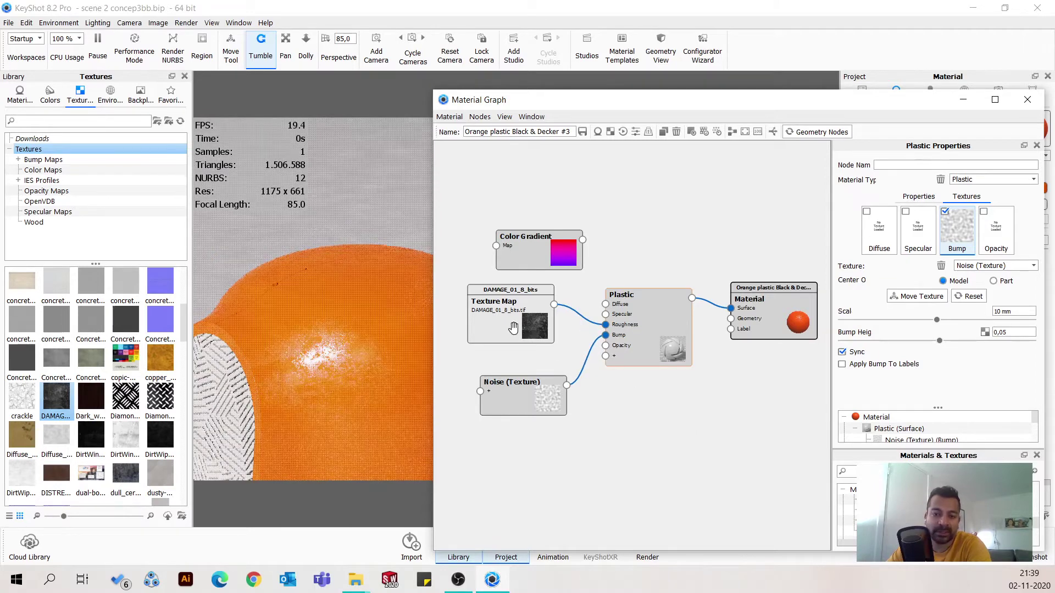
left_click_drag(515, 333, 519, 343)
mouse_move(516, 398)
left_mouse_down()
mouse_move(516, 297)
mouse_move(525, 411)
left_mouse_up()
left_click_drag(529, 305, 534, 338)
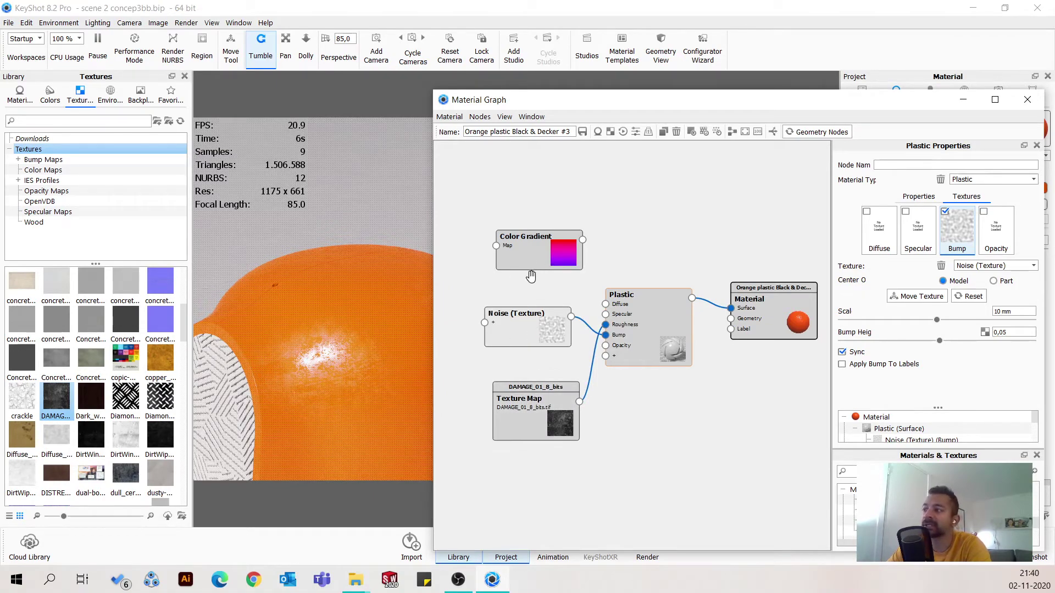
left_click_drag(533, 261, 519, 269)
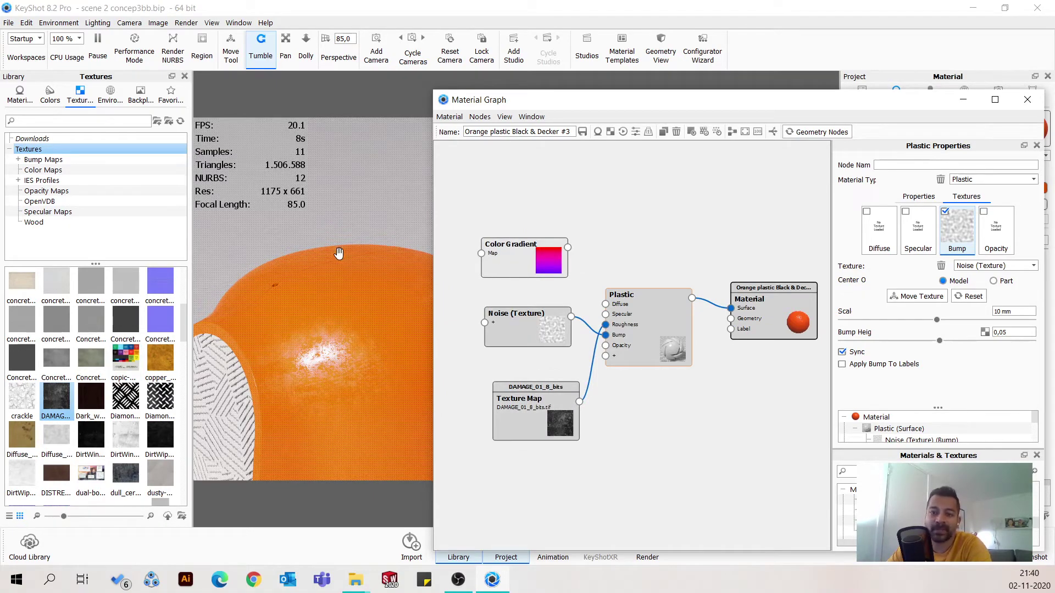
Arrange the DAMAGE_01_8_bits texture map between the Color Gradient and Noise (Texture) nodes, beside the Plastic node.
scroll(338, 254, "up", 5)
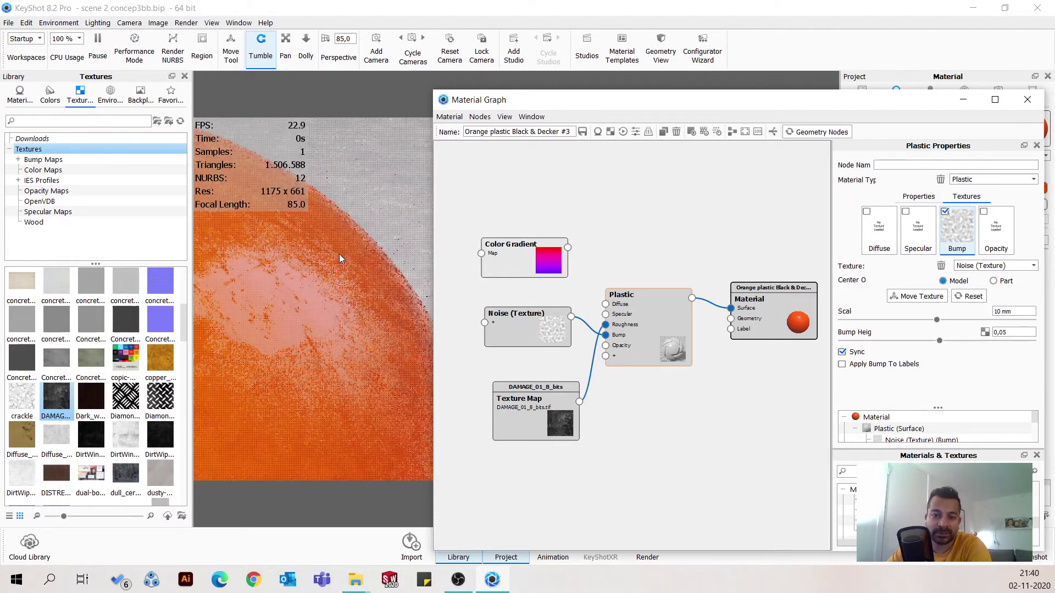
scroll(339, 253, "down", 8)
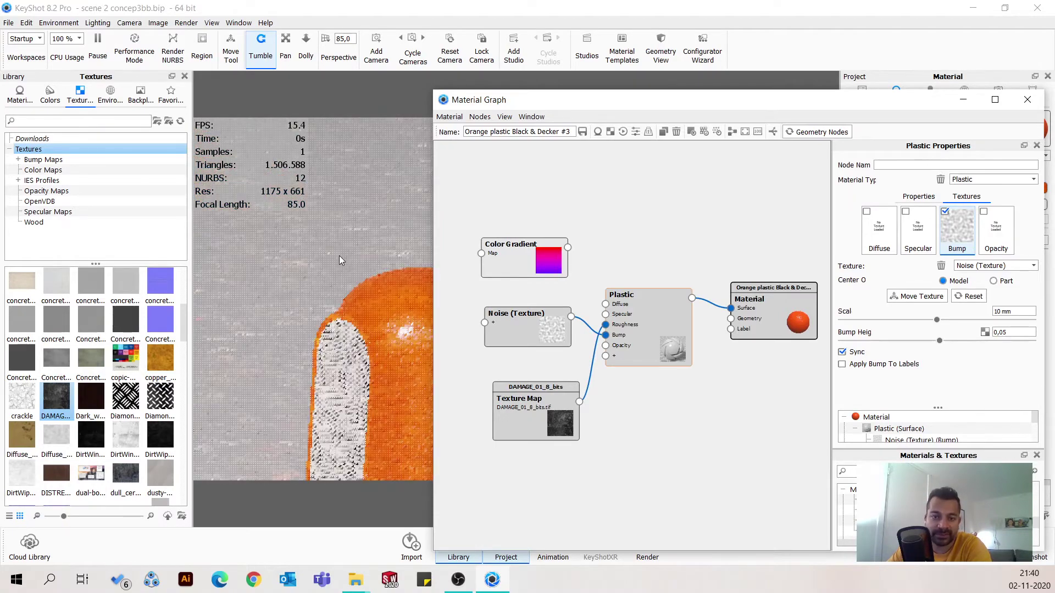
left_click_drag(253, 199, 384, 301)
middle_click_drag(384, 301, 390, 315)
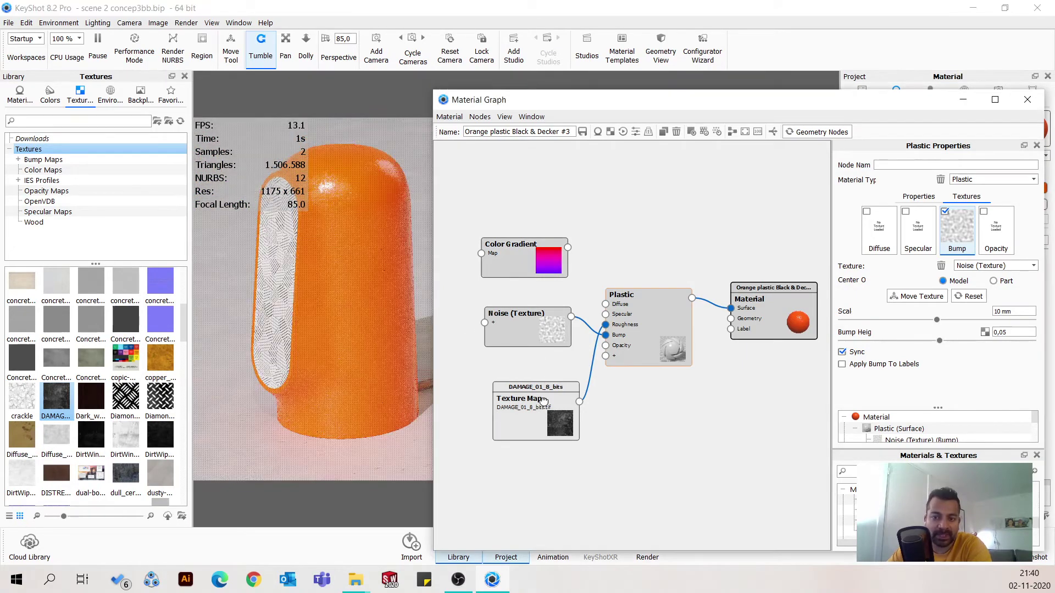
left_click_drag(543, 428, 508, 406)
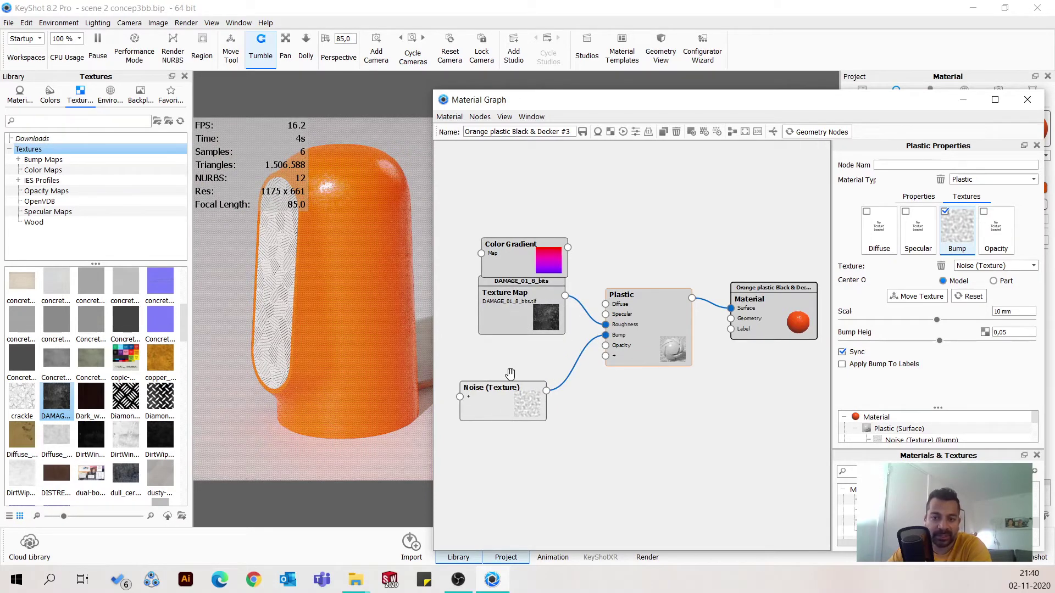
left_click_drag(519, 326, 515, 344)
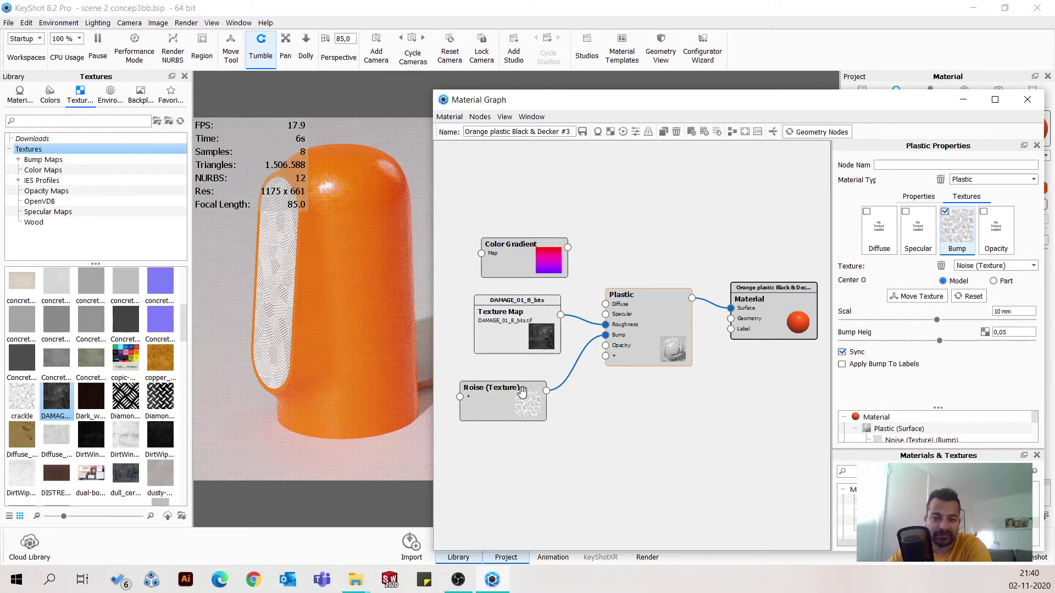
left_click_drag(523, 391, 545, 388)
left_click_drag(501, 324, 502, 336)
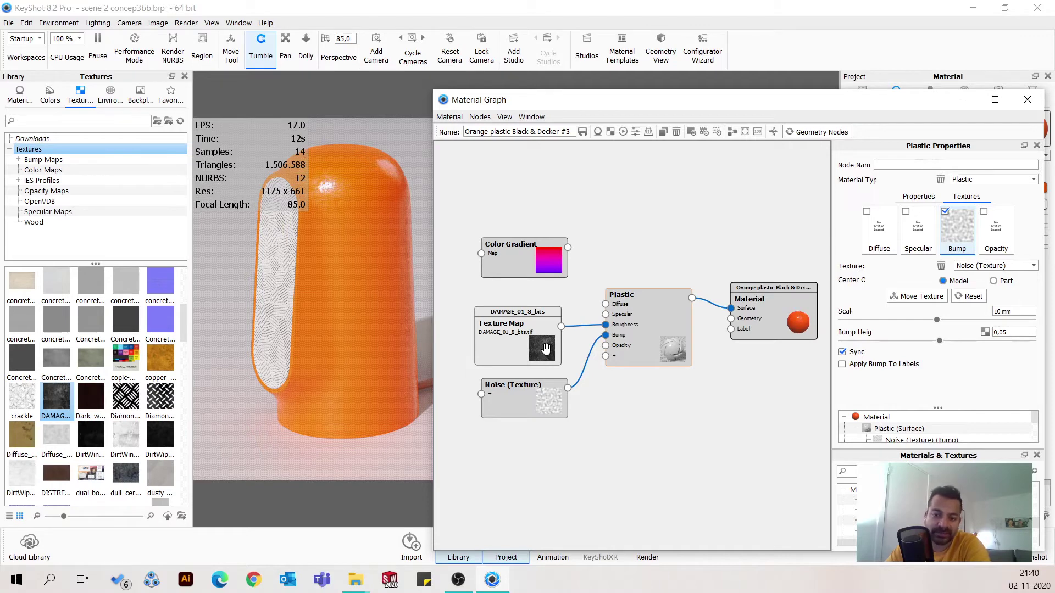
scroll(71, 384, "down", 3)
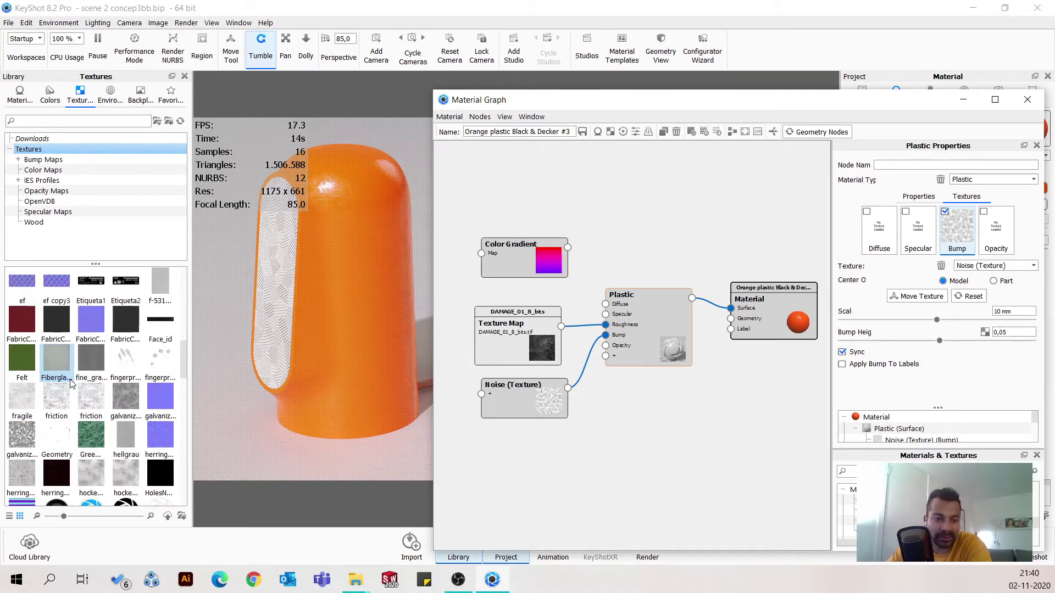
scroll(72, 384, "up", 5)
scroll(117, 460, "down", 5)
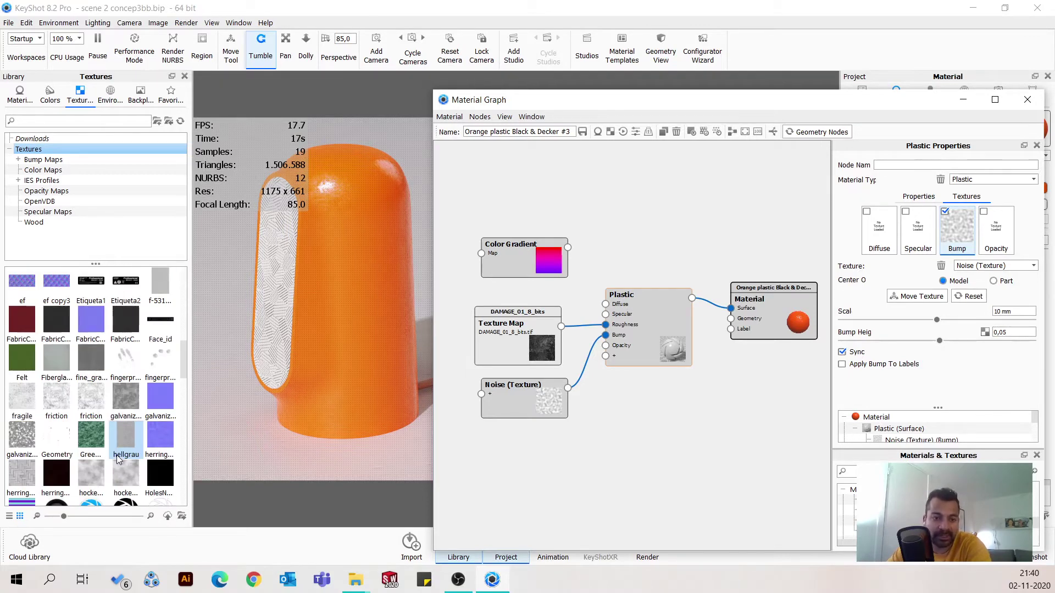
scroll(117, 461, "up", 3)
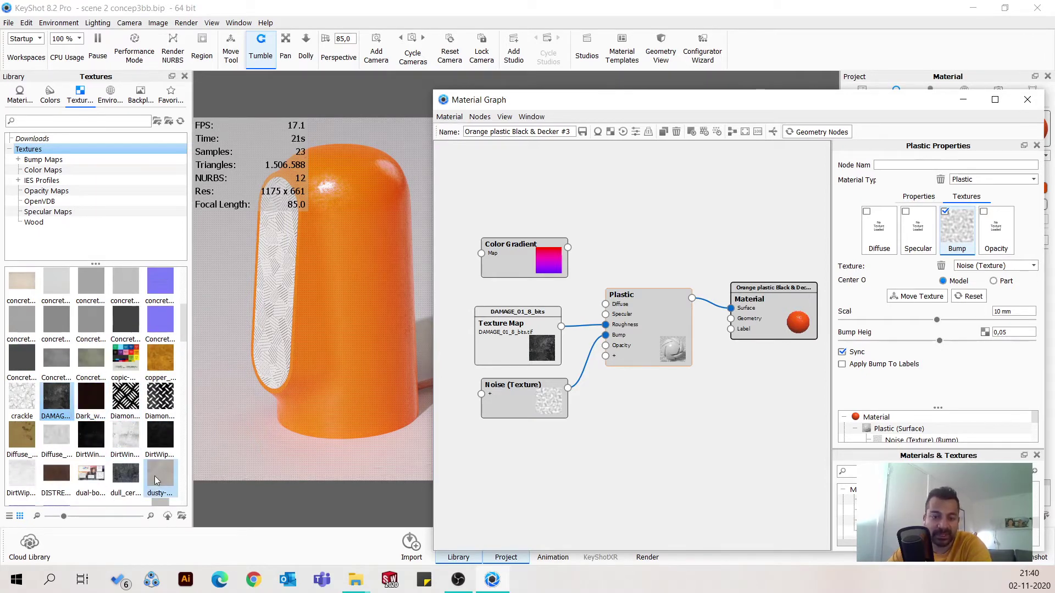
Connect the Color Gradient node to the Plastic node's Diffuse input.
left_click_drag(543, 265, 539, 274)
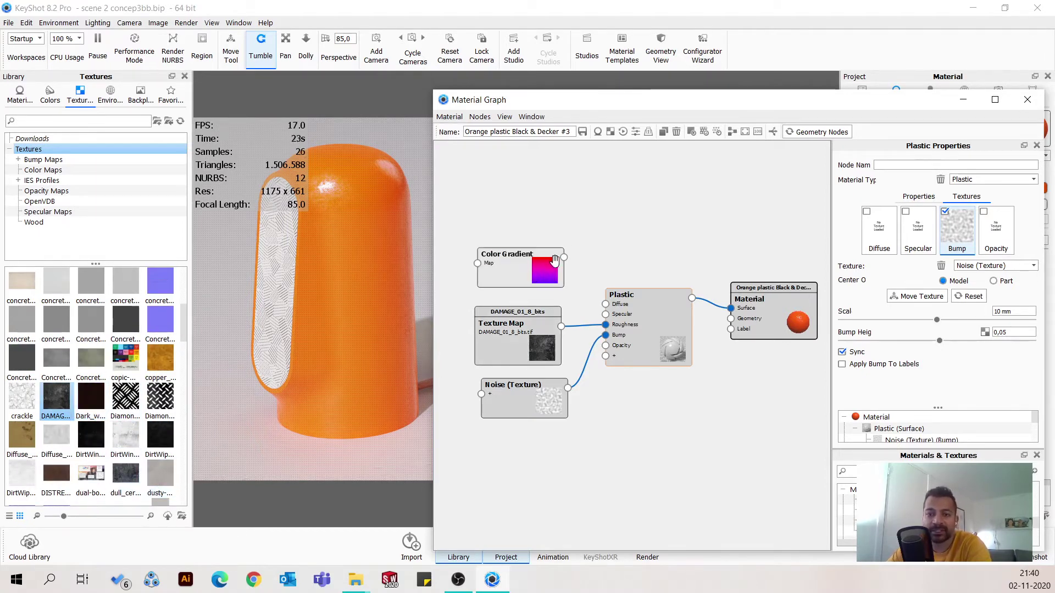
left_click_drag(606, 309, 605, 309)
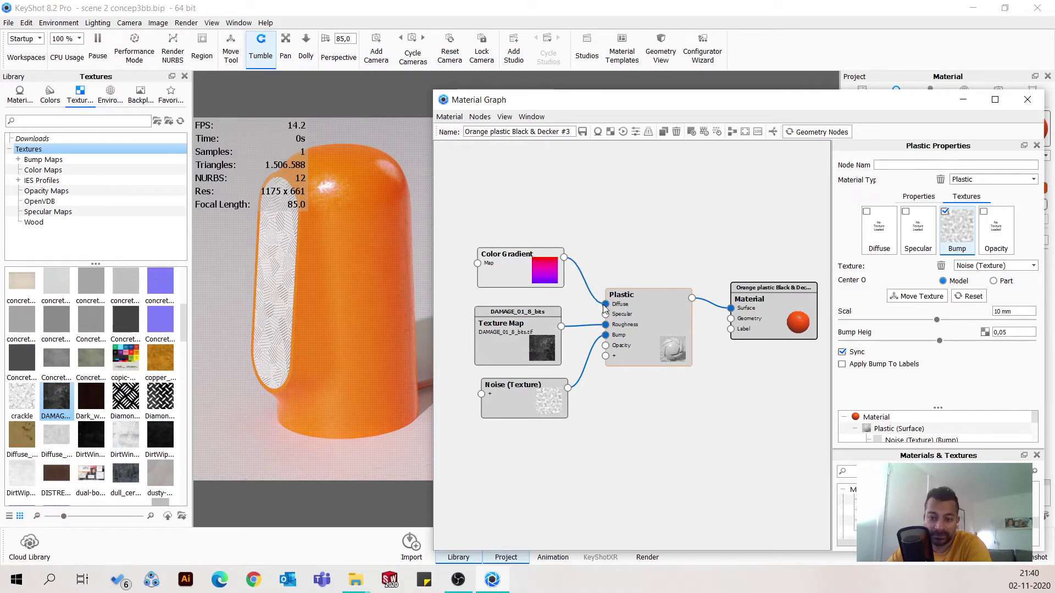
Rotate the color gradient with Move Texture to angle -90°, axis tilt 90° and axis azimuth 90°, and accept the placement.
left_click(510, 276)
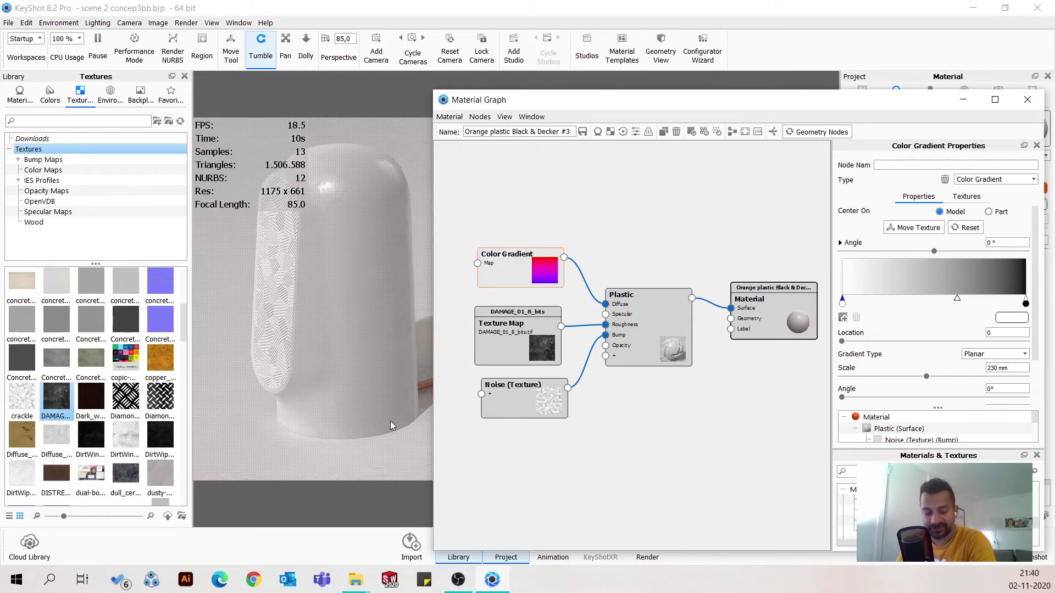
left_click(1009, 244)
left_click(840, 243)
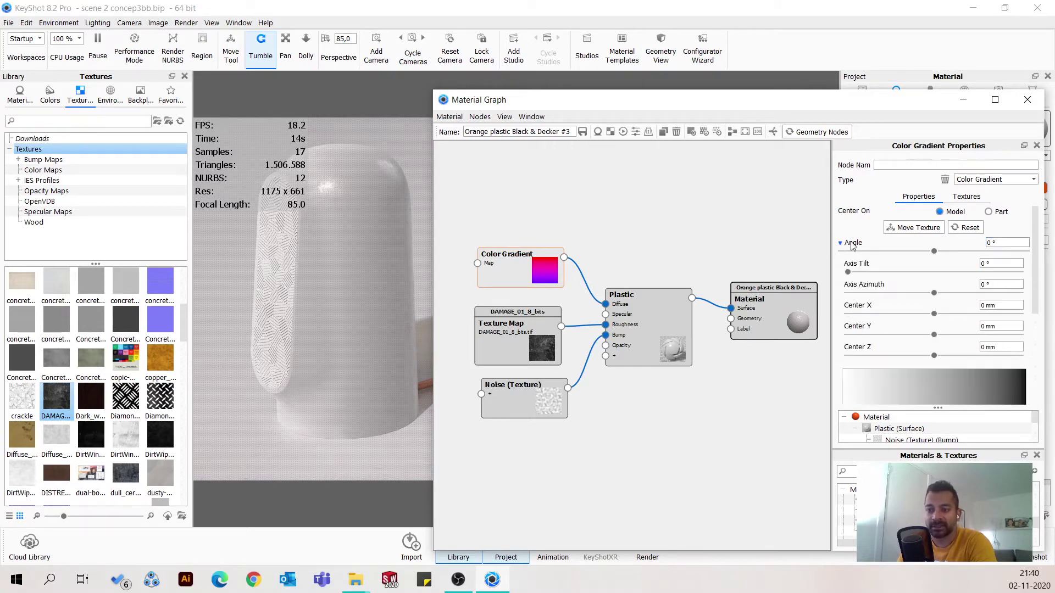
left_click(901, 228)
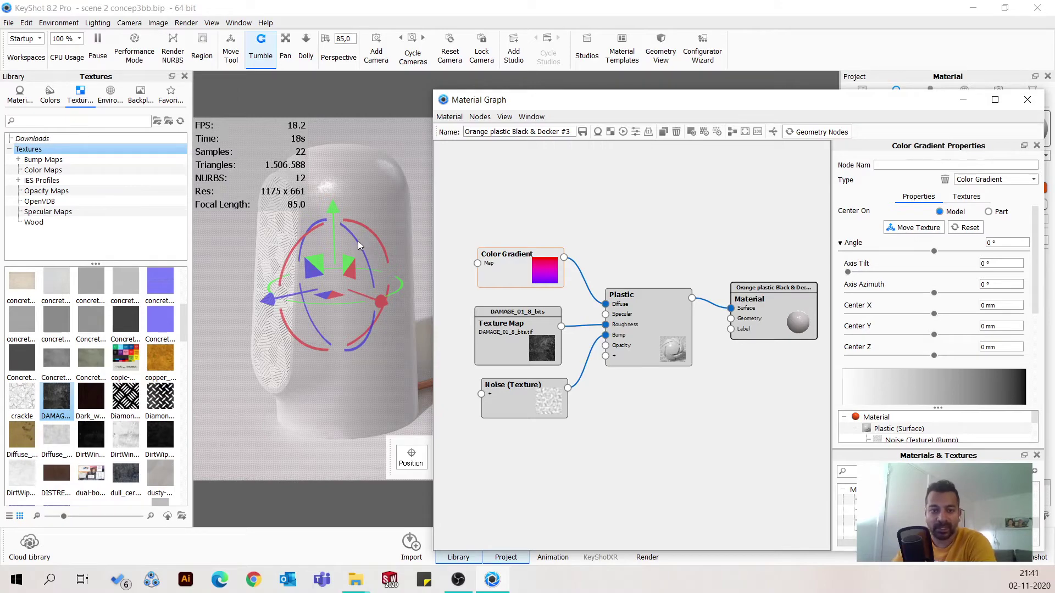
left_click_drag(355, 236, 381, 322)
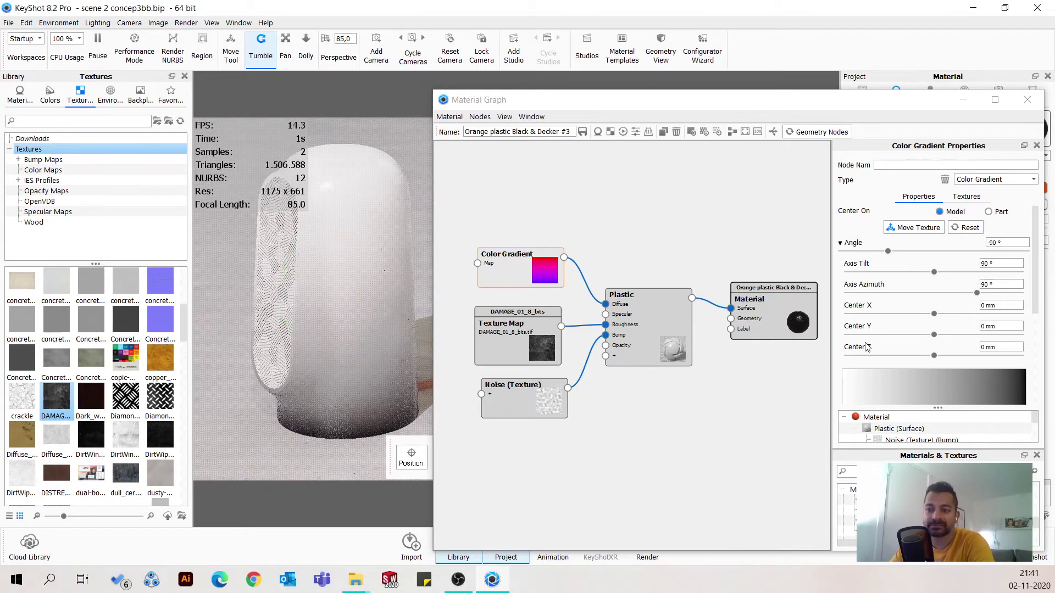
left_click(555, 102)
left_click_drag(730, 123, 853, 106)
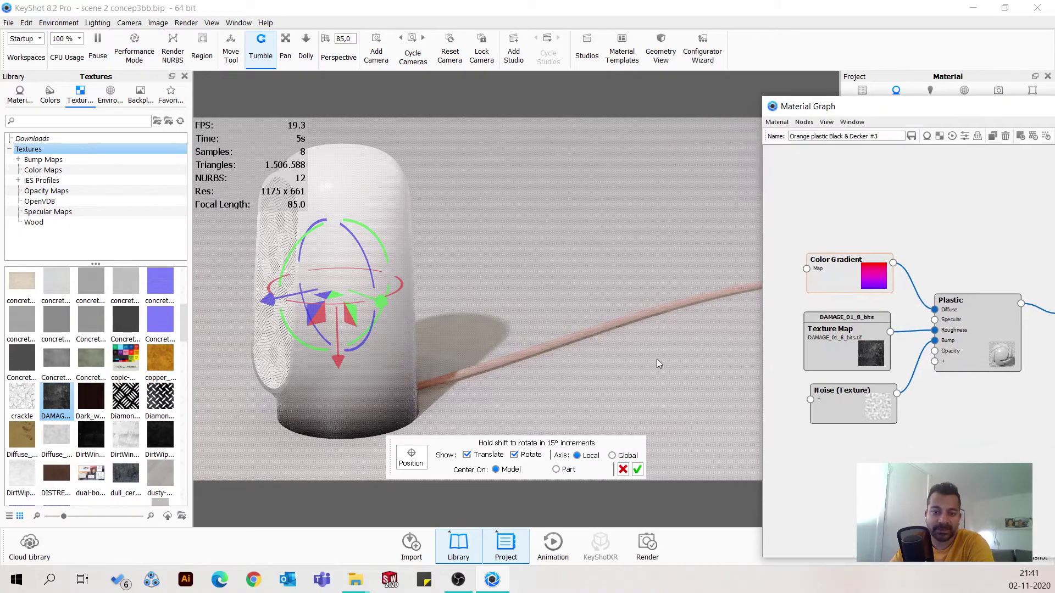
left_click(638, 469)
Shift the color gradient's midpoint toward its white end, nearly halfway between the two color stops.
left_click_drag(827, 103, 525, 92)
scroll(926, 388, "down", 1)
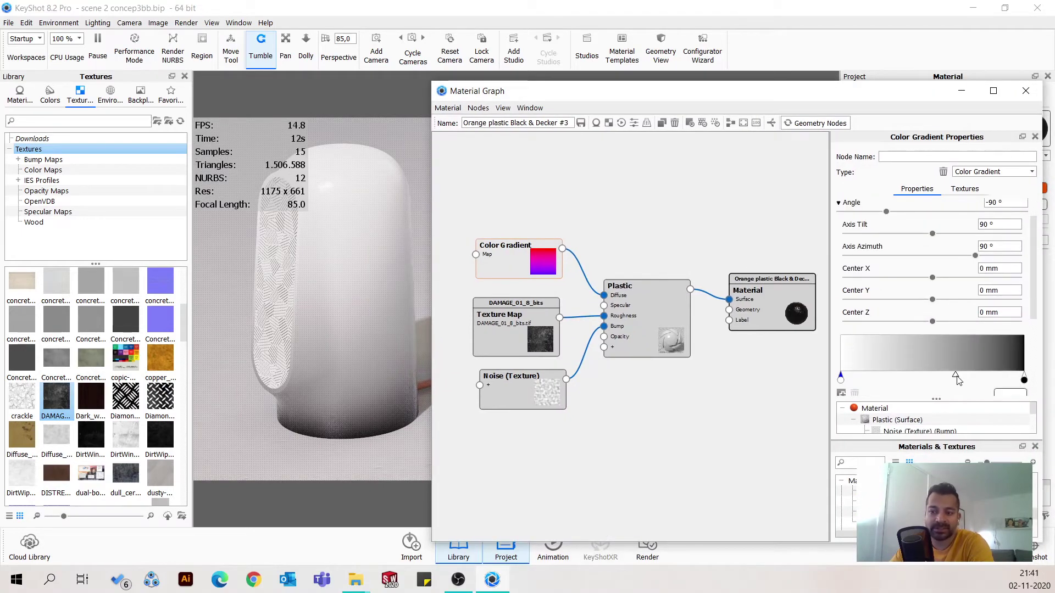
left_click_drag(956, 378, 923, 378)
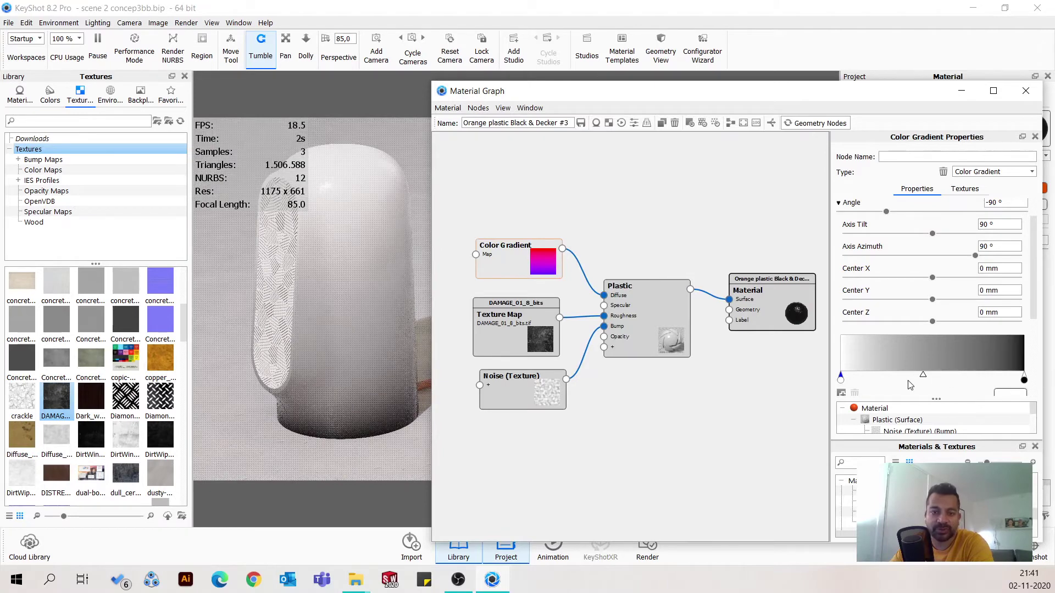
Change the color gradient's white start stop to a dusty pink.
scroll(896, 378, "down", 1)
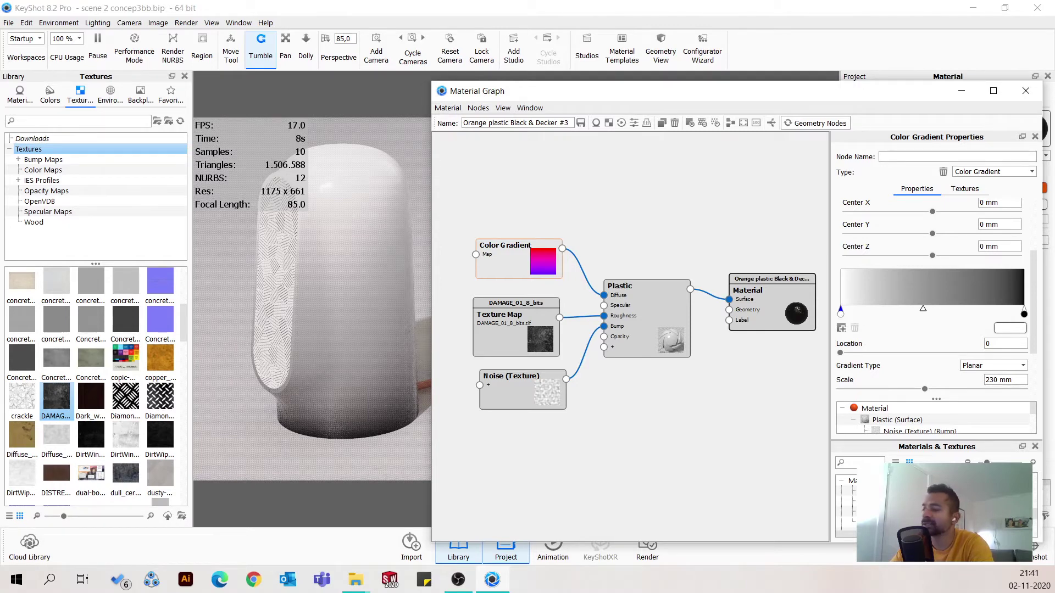
left_click_drag(893, 591, 665, 58)
left_click(627, 393)
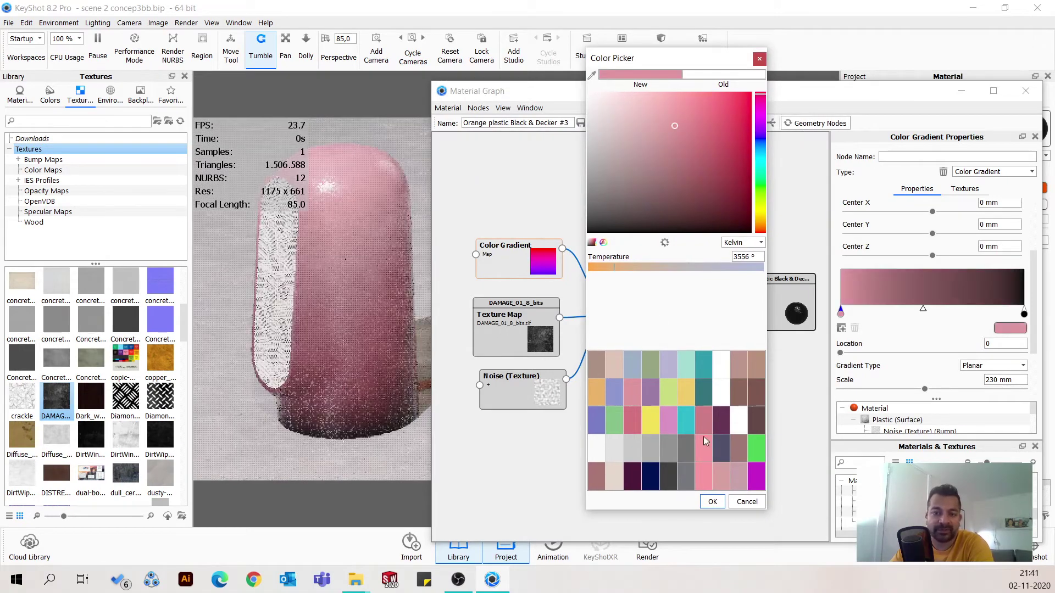
left_click(714, 502)
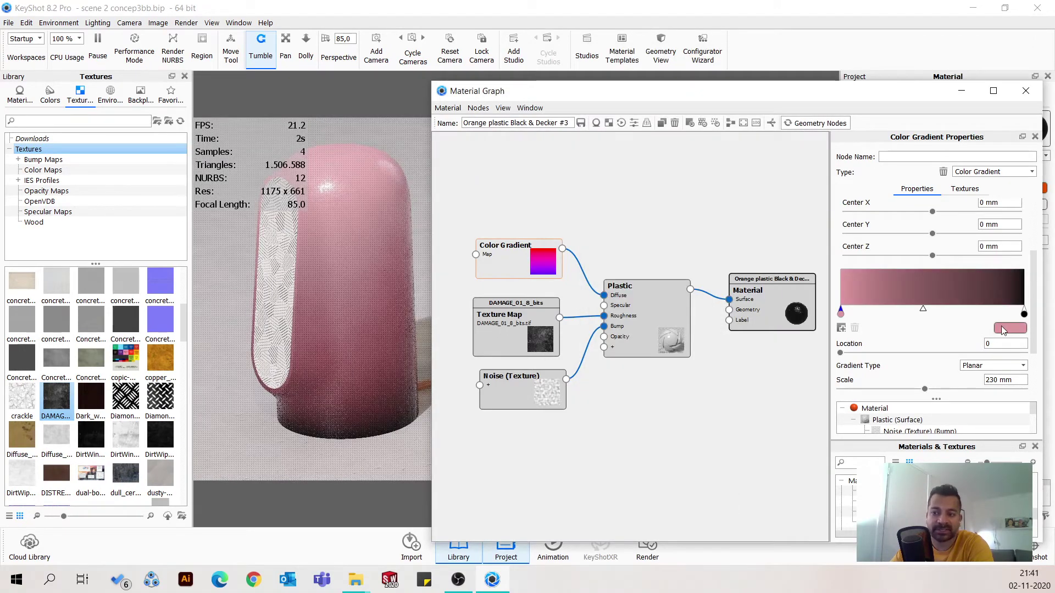
Try several swatches on the color gradient's black end stop and settle on light lavender.
left_click(1023, 315)
left_click(1020, 328)
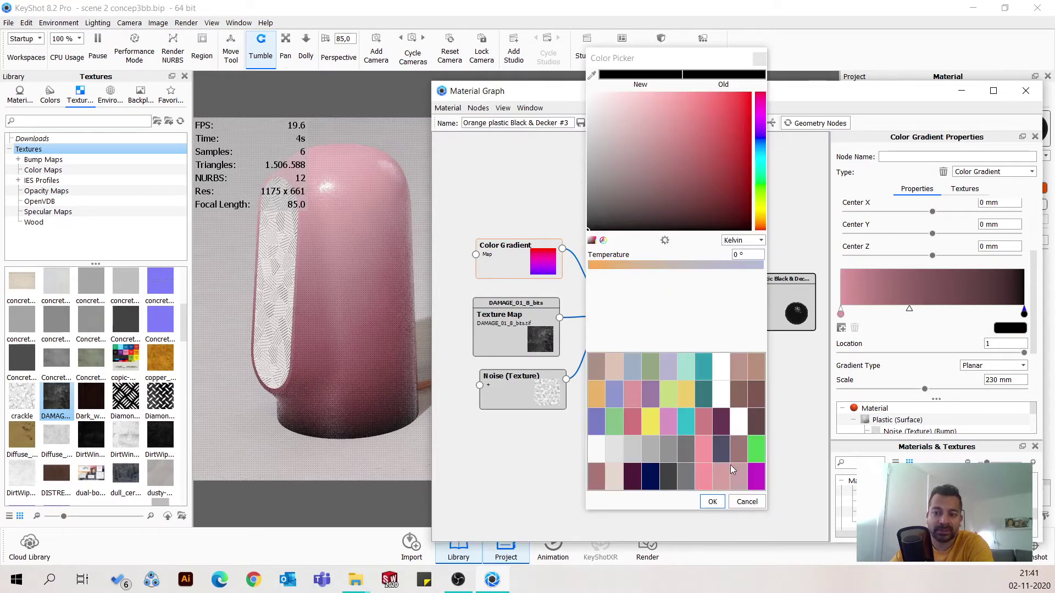
left_click(756, 449)
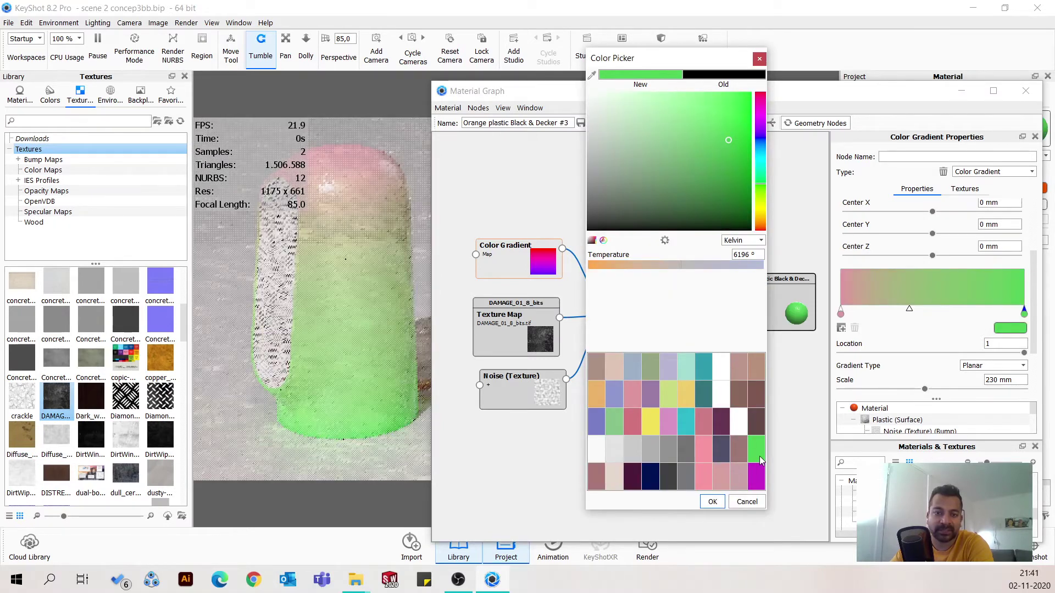
left_click(700, 368)
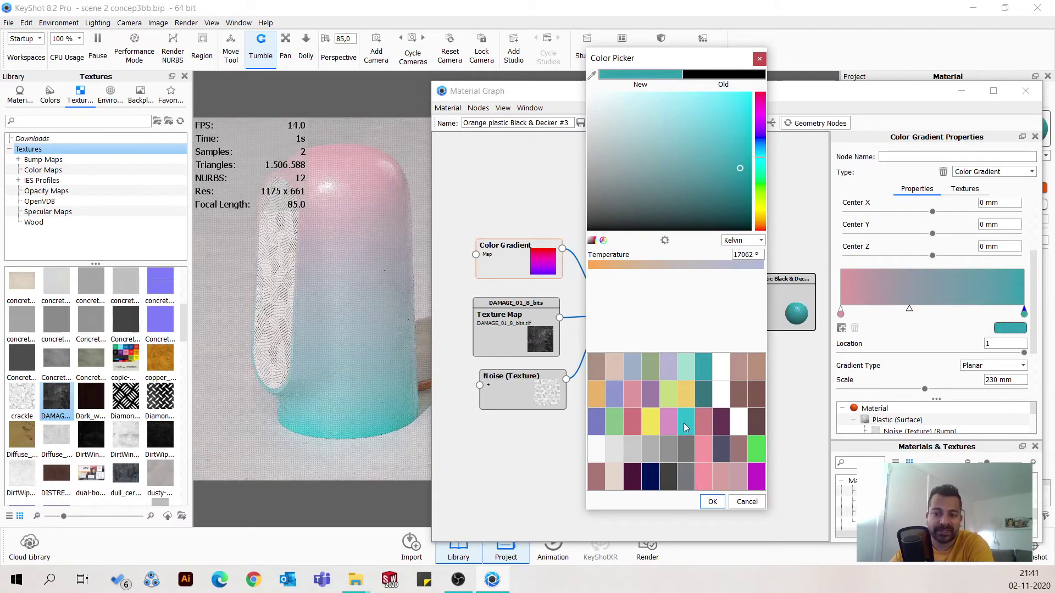
left_click(650, 426)
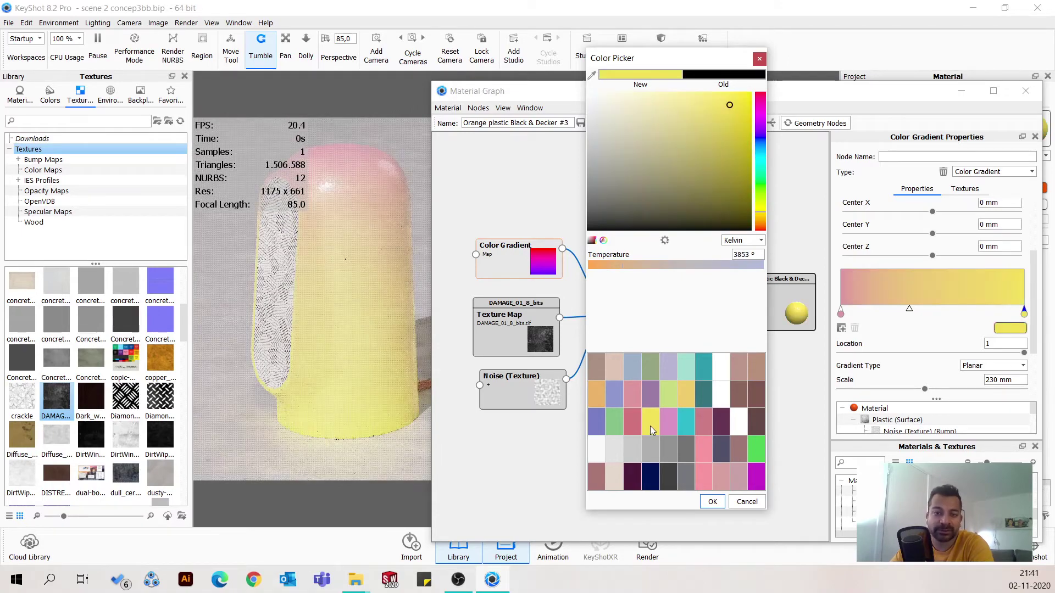
left_click(598, 405)
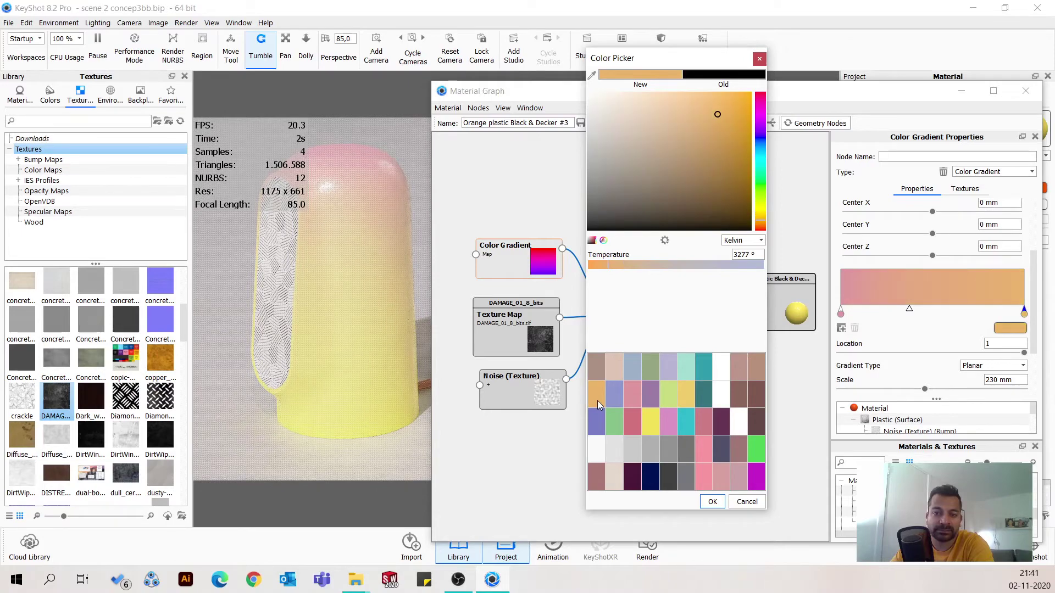
left_click(609, 371)
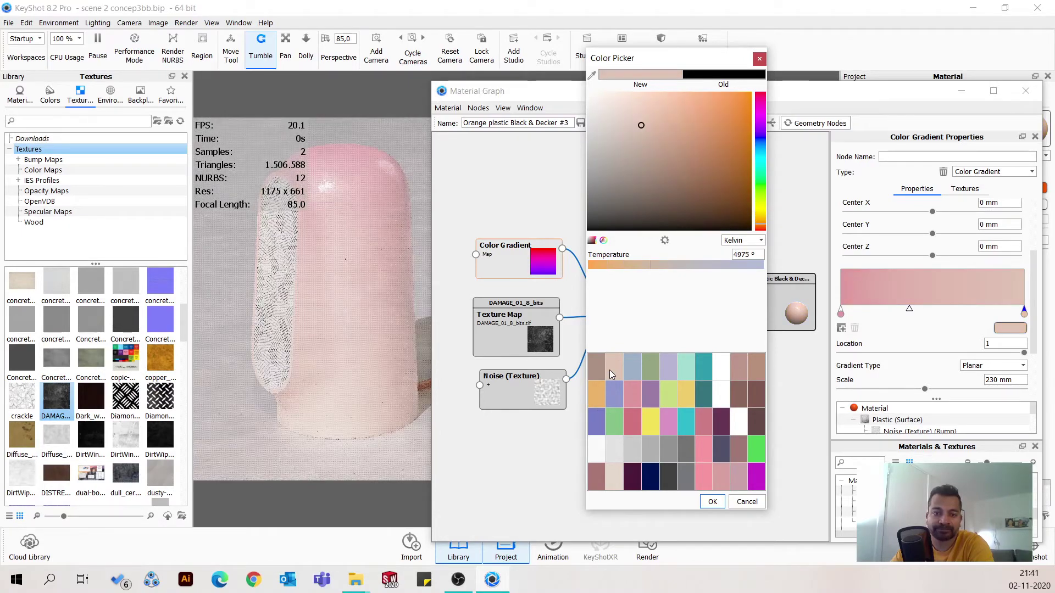
left_click(668, 368)
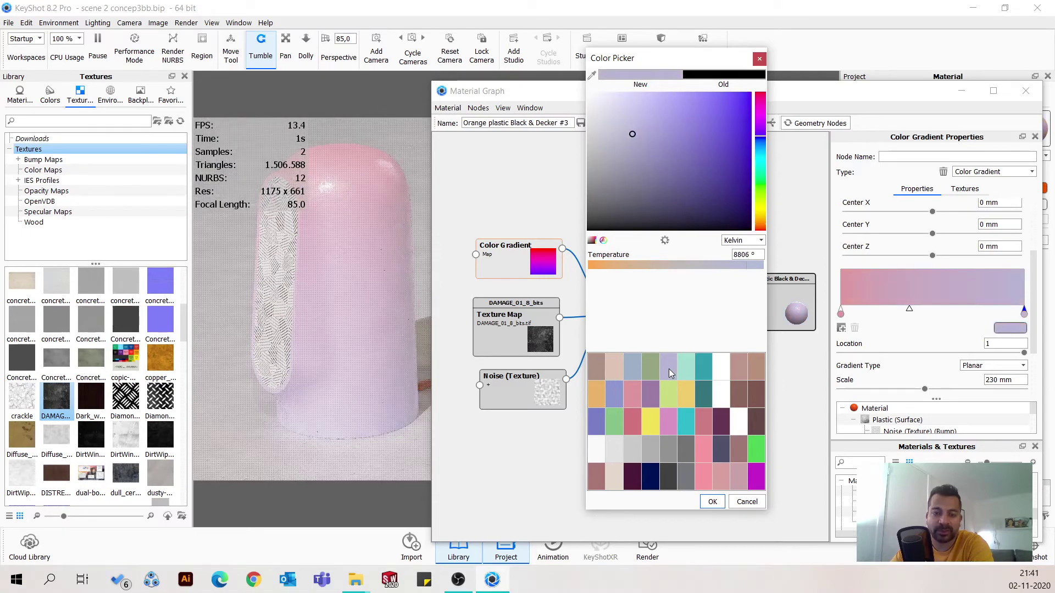
left_click(712, 502)
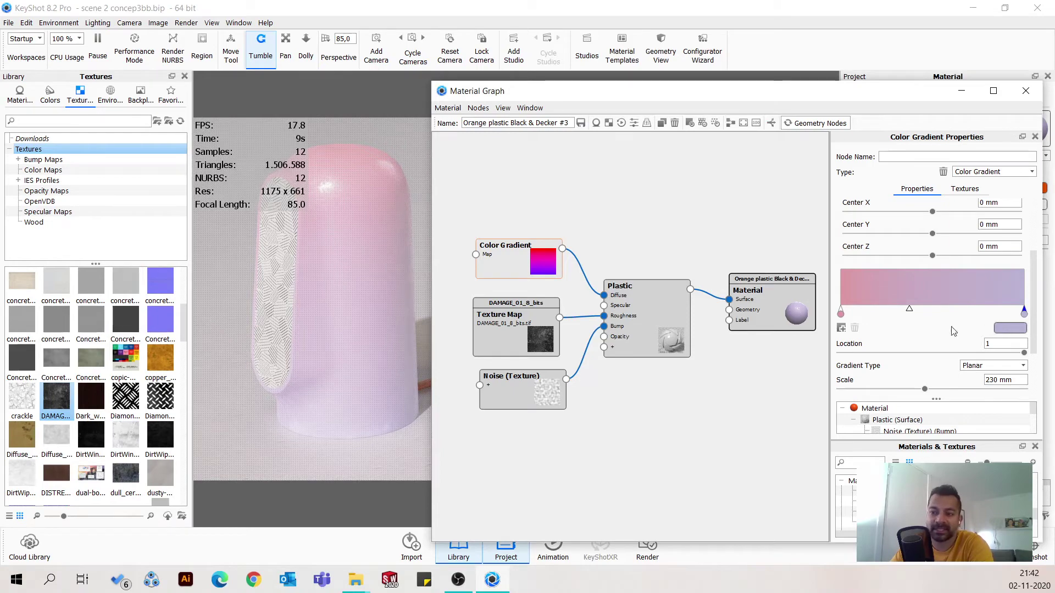
Change the color gradient's pink start stop to a deeper rose and shift the midpoint slightly toward the lavender end.
left_click(840, 312)
left_click(1009, 328)
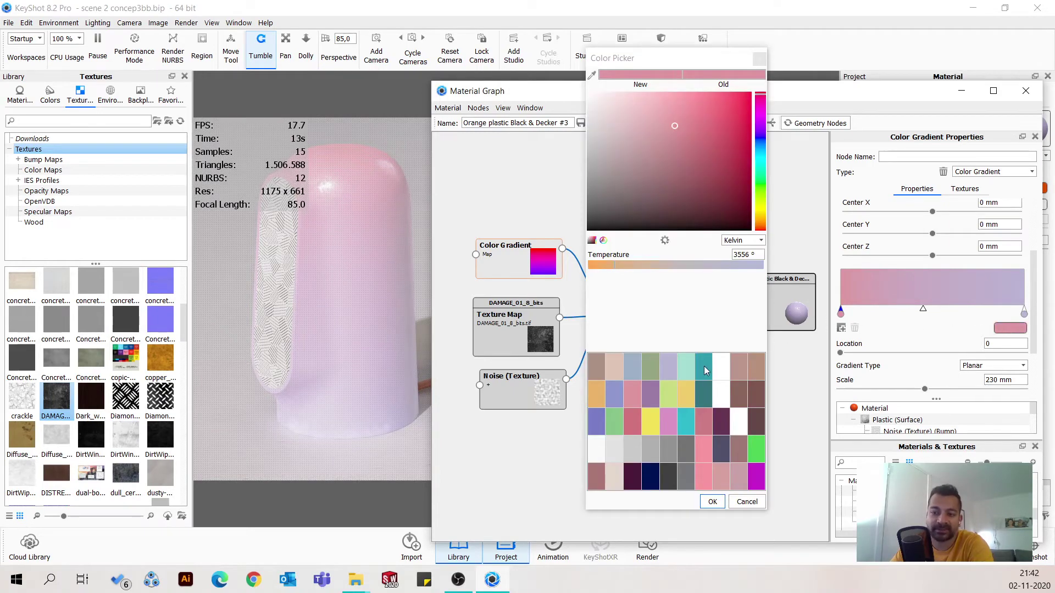
left_click(637, 423)
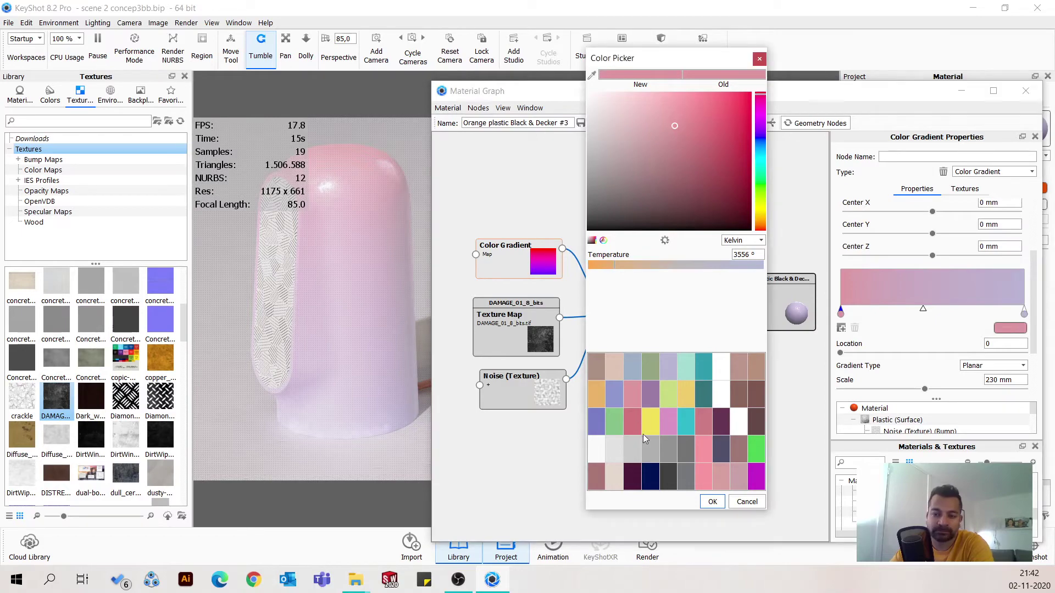
left_click(712, 502)
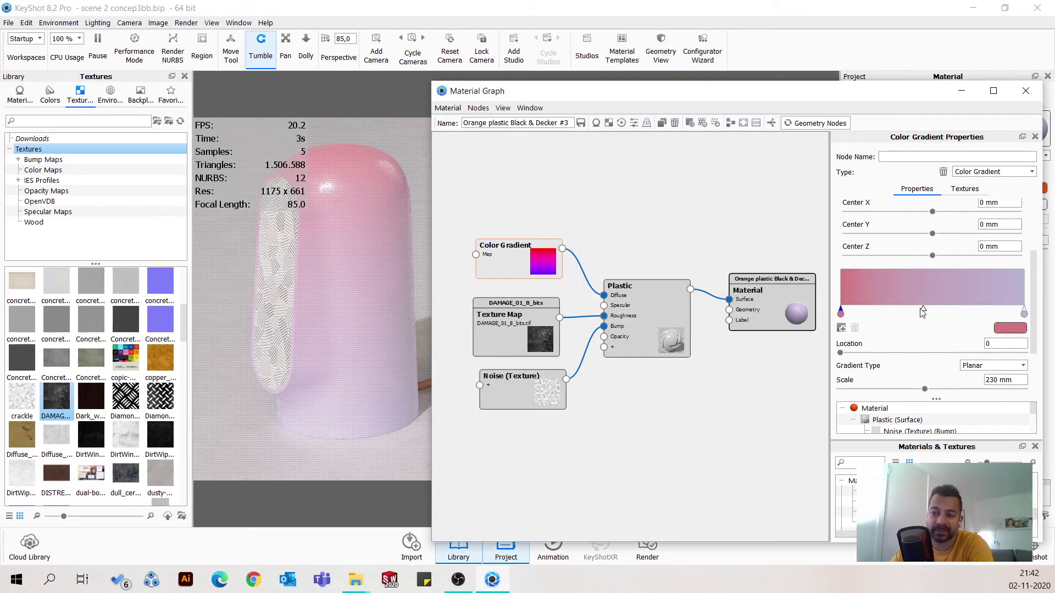
left_click_drag(921, 308, 943, 307)
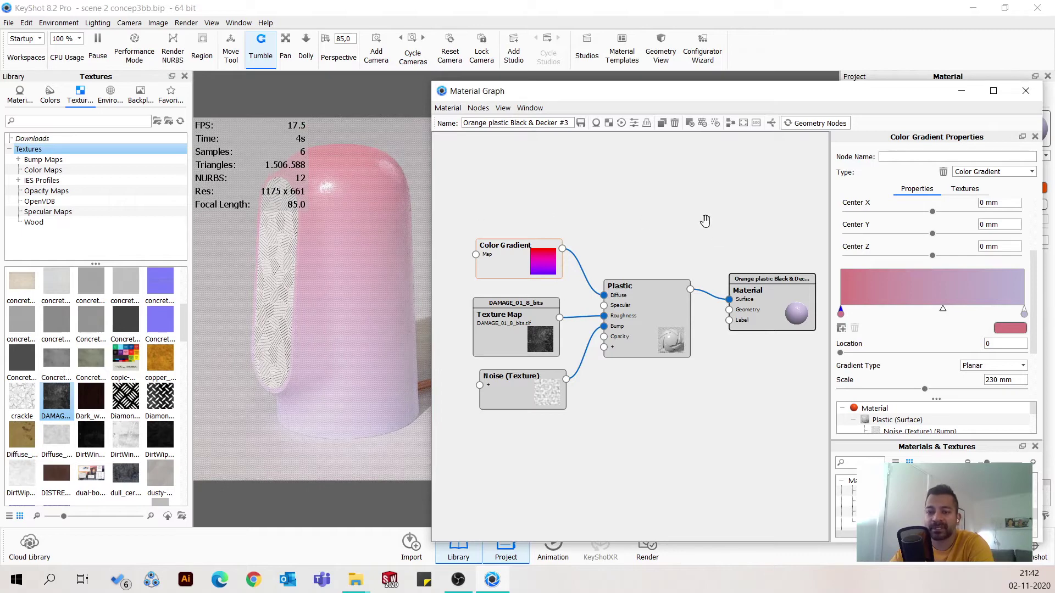
Add a Displace geometry node to the empty area below the Plastic node.
mouse_move(643, 419)
right_mouse_down()
mouse_move(676, 426)
mouse_move(657, 434)
right_mouse_up()
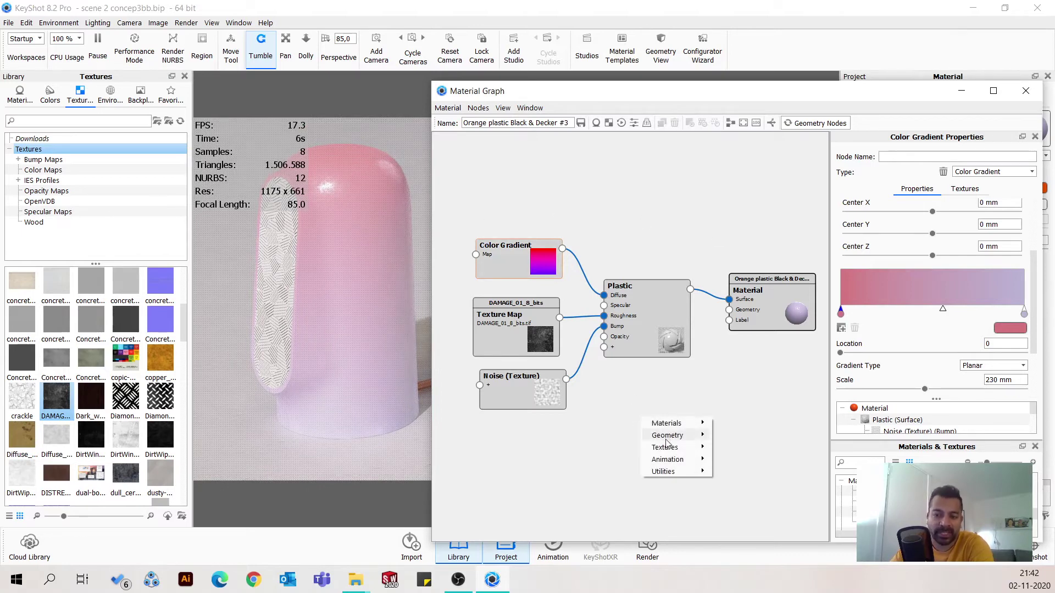
mouse_move(676, 450)
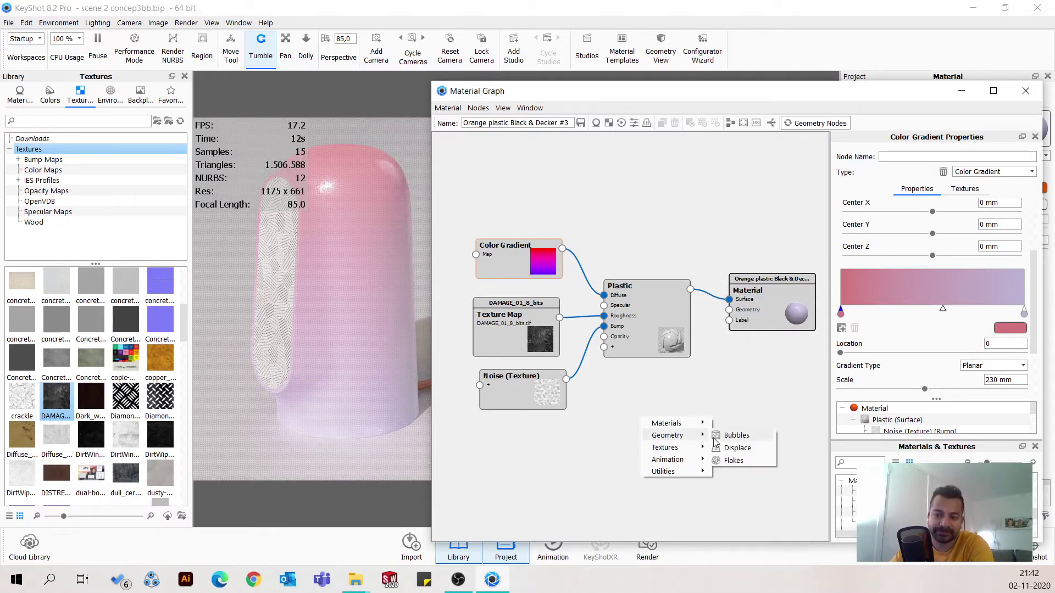
left_click(733, 435)
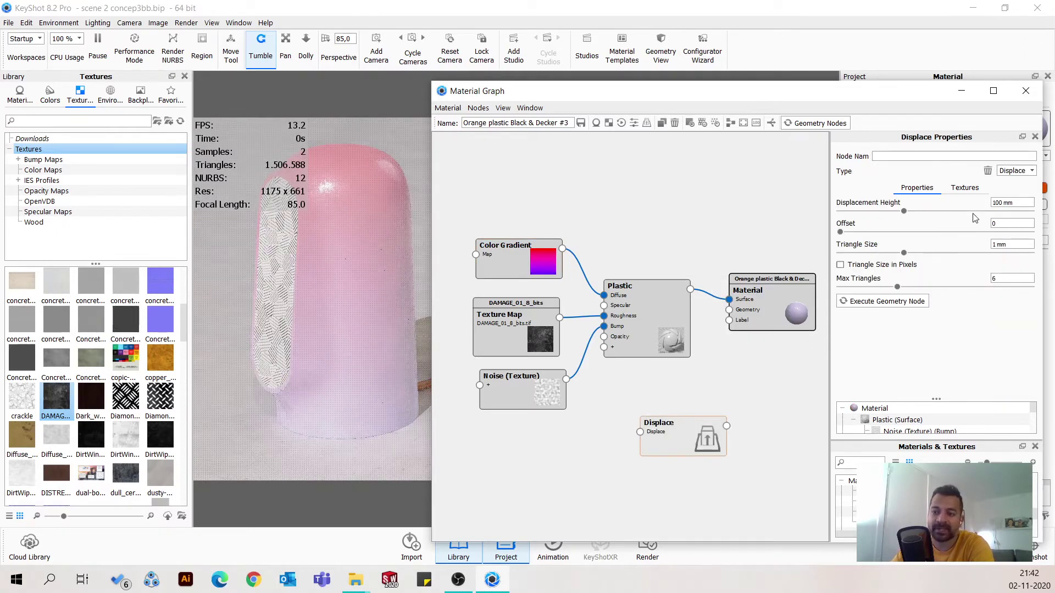
Set the Displace node's displacement height to 0,2 mm, triangle size to 0,096 mm and max triangles to 9,62.
triple_click(1000, 203)
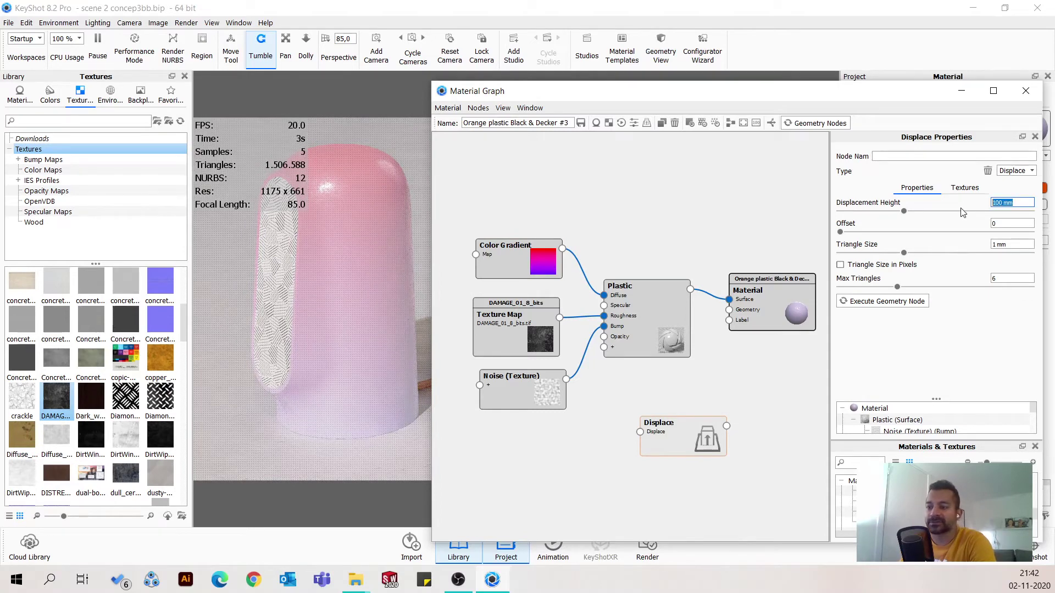
type("0")
type(",3")
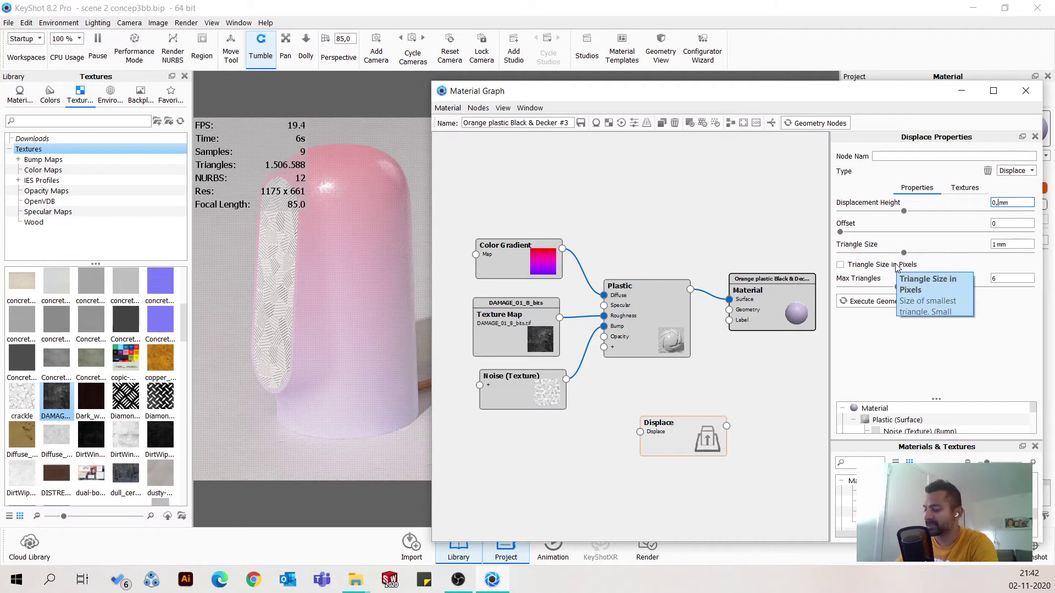
type("2")
key("Return")
left_click_drag(904, 253, 846, 254)
left_click_drag(895, 287, 931, 287)
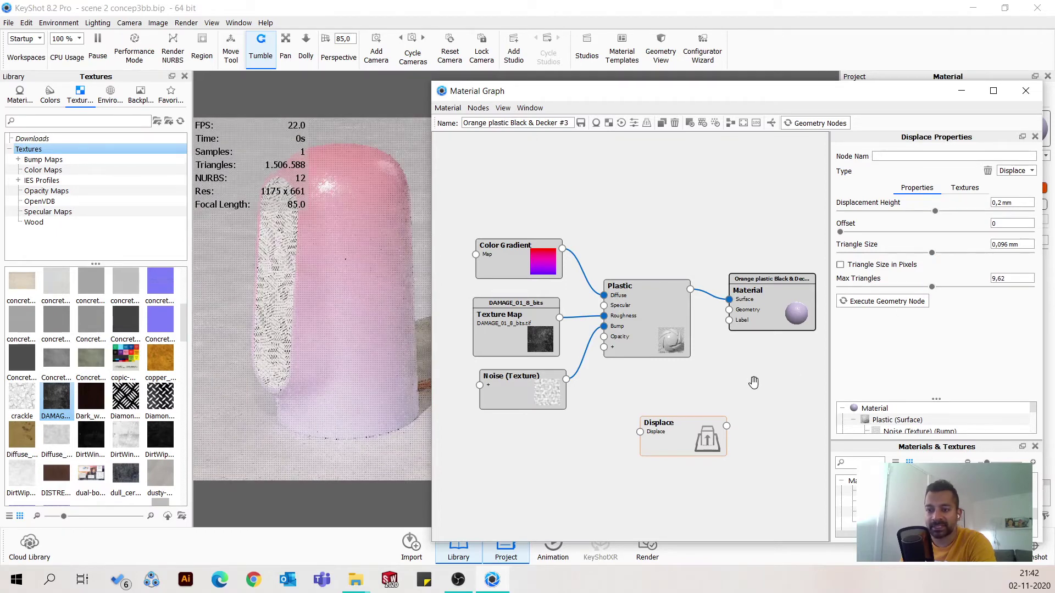
Connect the Displace node to the Material node's Geometry input and place it just below the Plastic node.
left_click_drag(726, 426, 729, 310)
left_click_drag(693, 438, 663, 414)
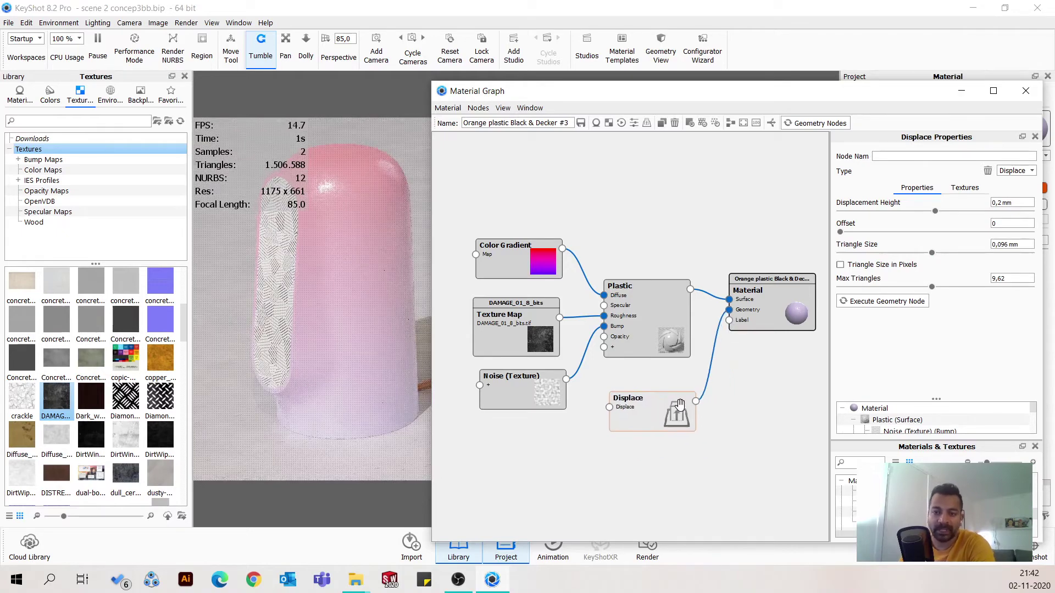
Nudge the Displace node toward the Material node and add a Spots texture node below the Noise (Texture) node.
scroll(354, 146, "up", 5)
scroll(341, 327, "up", 5)
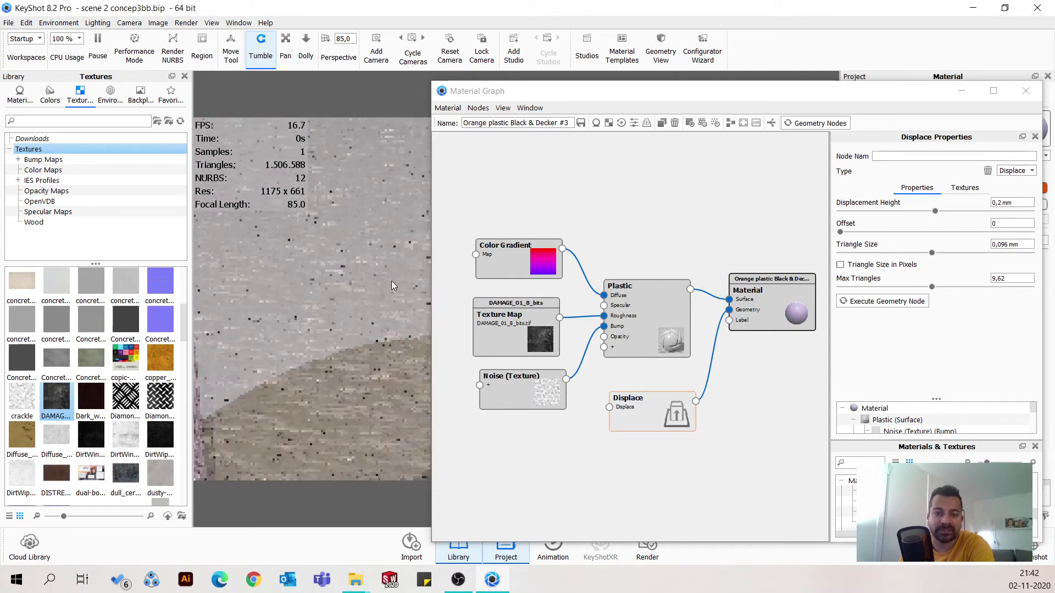
scroll(340, 298, "up", 3)
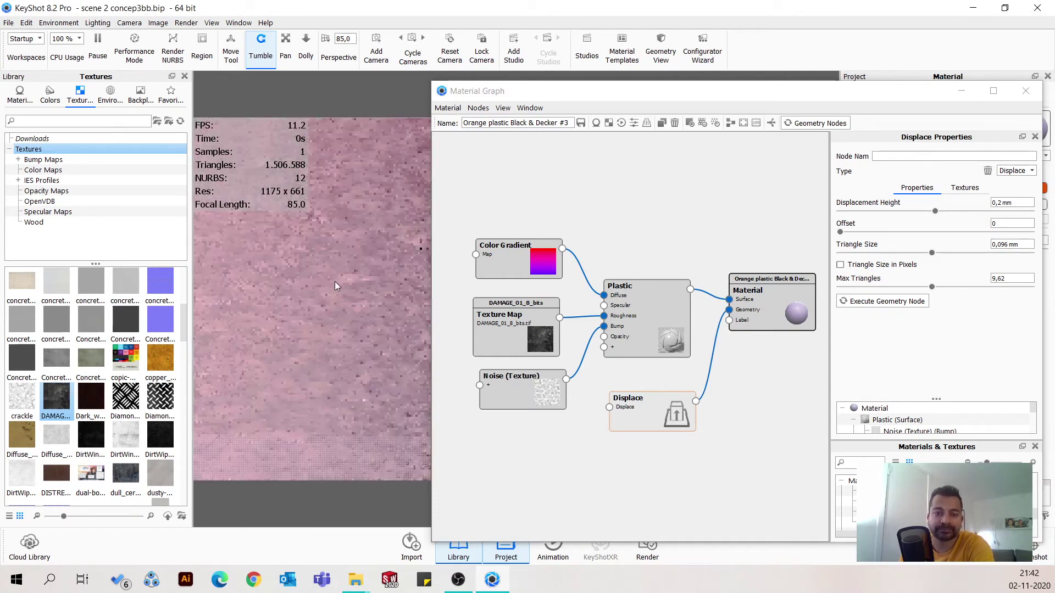
scroll(341, 293, "up", 3)
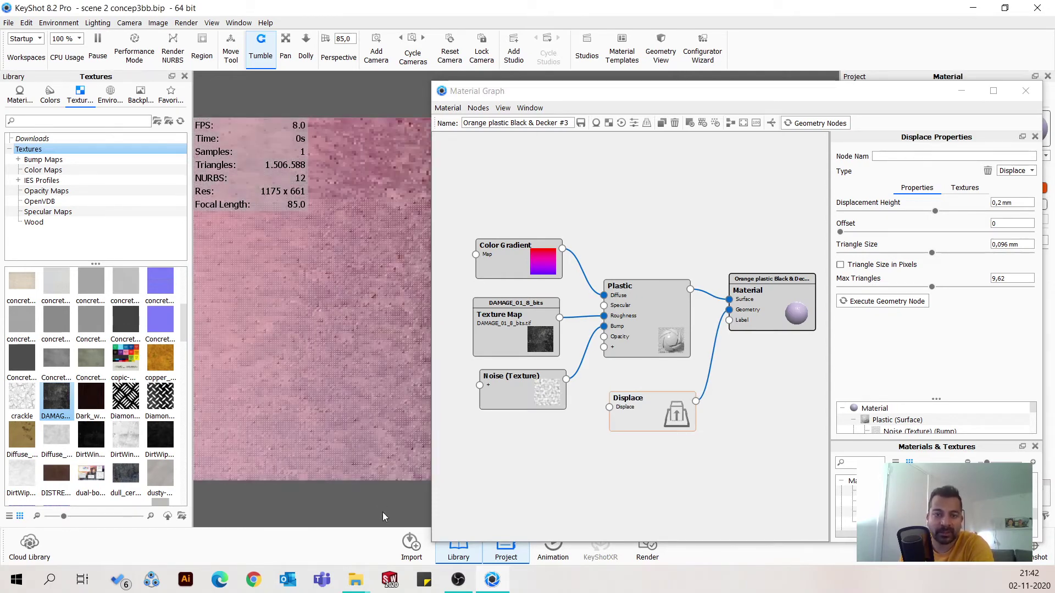
scroll(336, 308, "down", 5)
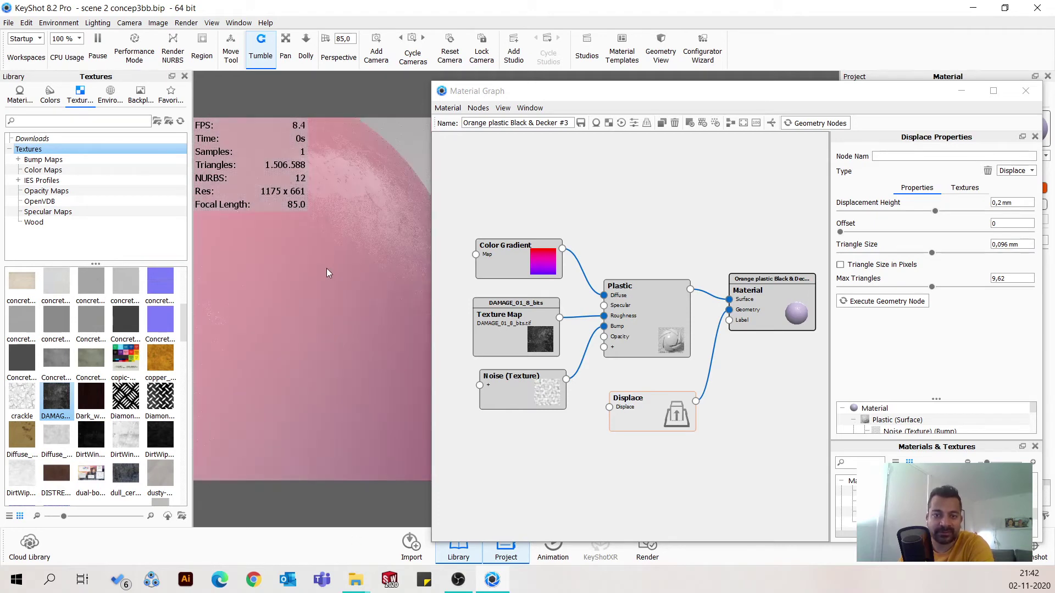
scroll(326, 268, "down", 2)
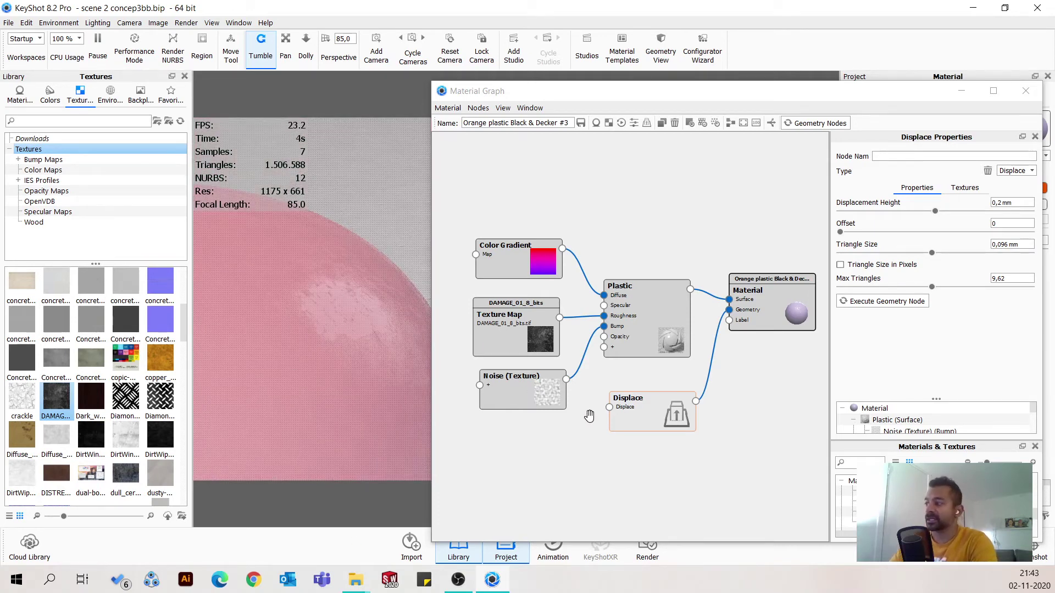
left_click(665, 420)
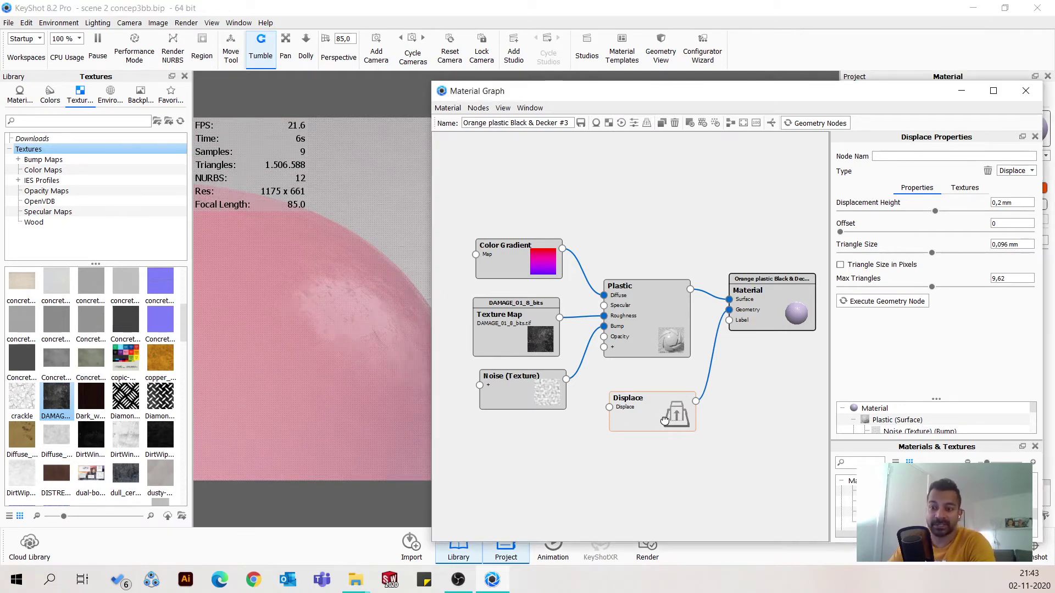
left_click_drag(665, 420, 681, 422)
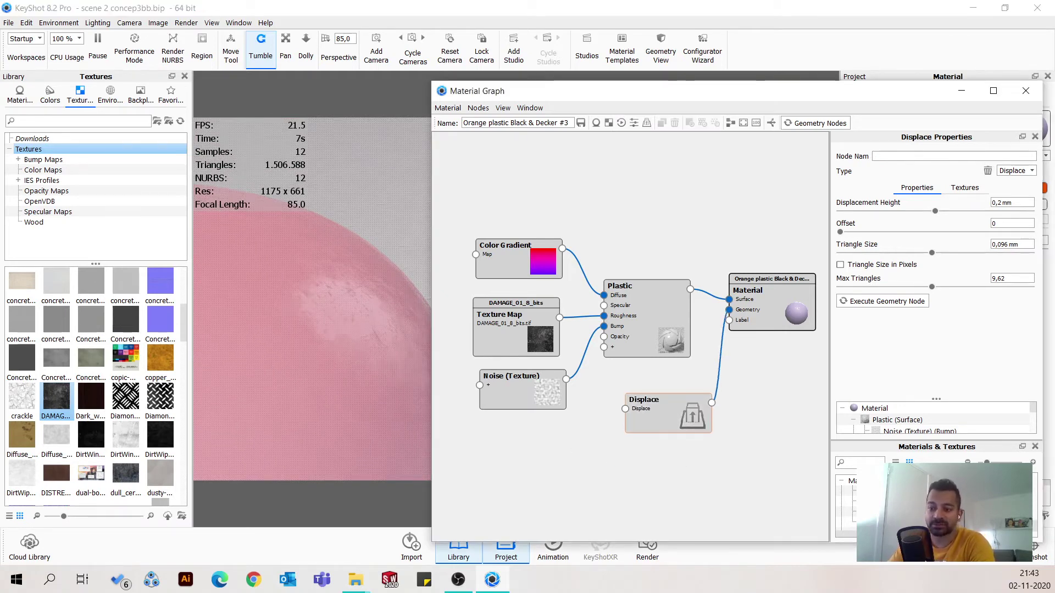
left_click_drag(934, 494, 514, 454)
left_click_drag(578, 468, 541, 461)
double_click(540, 462)
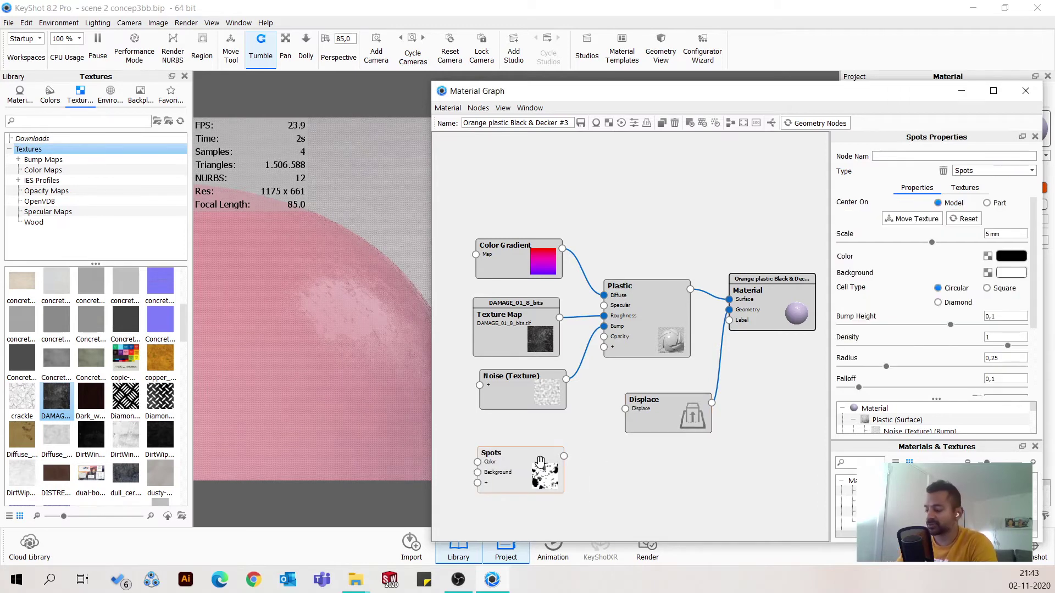
Preview the Spots texture on the model and set its scale to 1,64 mm.
double_click(540, 462)
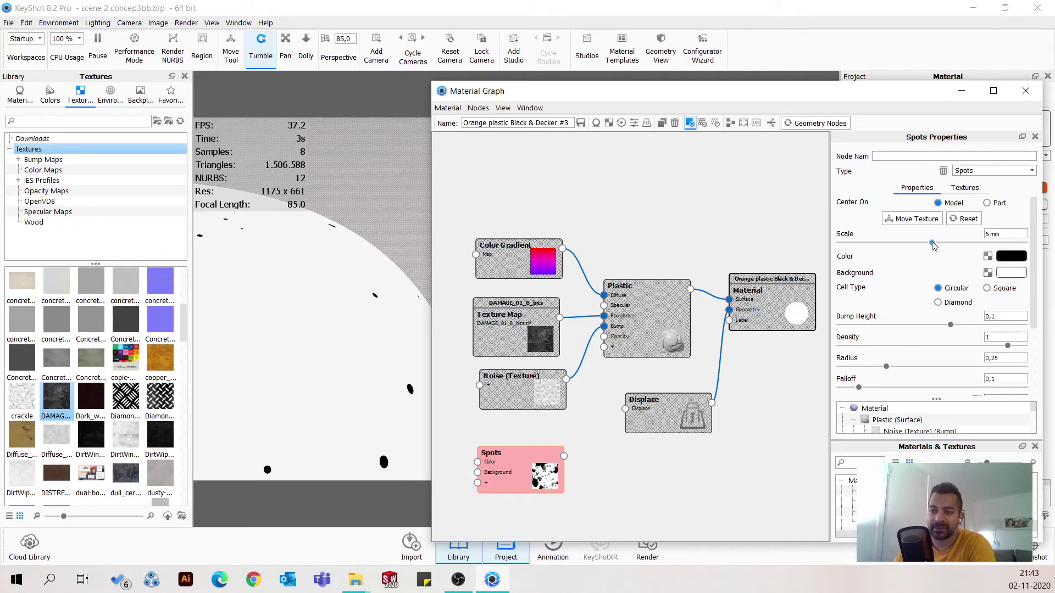
left_click_drag(933, 245, 871, 247)
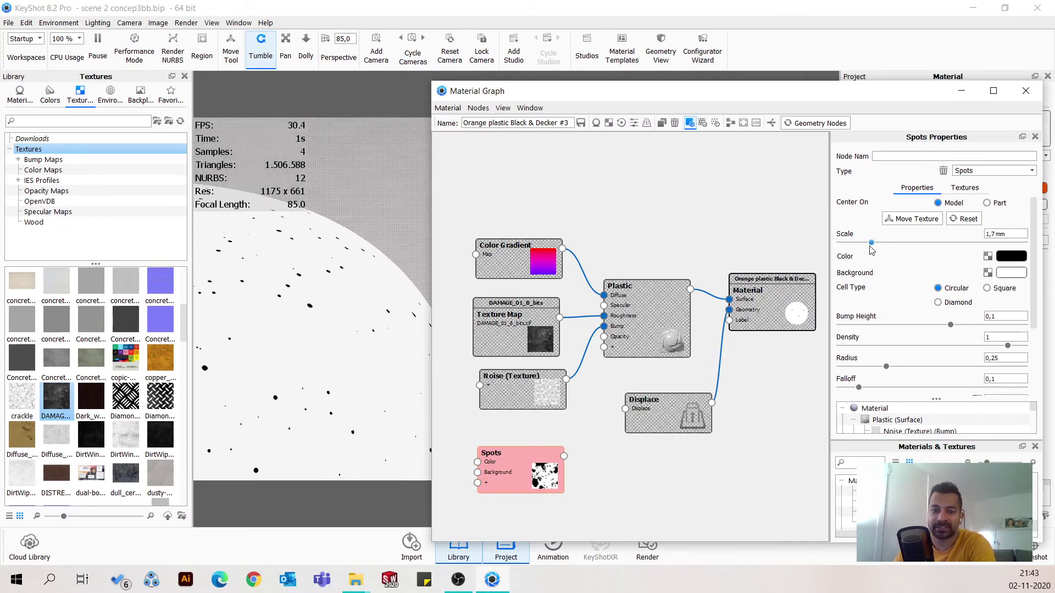
left_click_drag(871, 250, 870, 250)
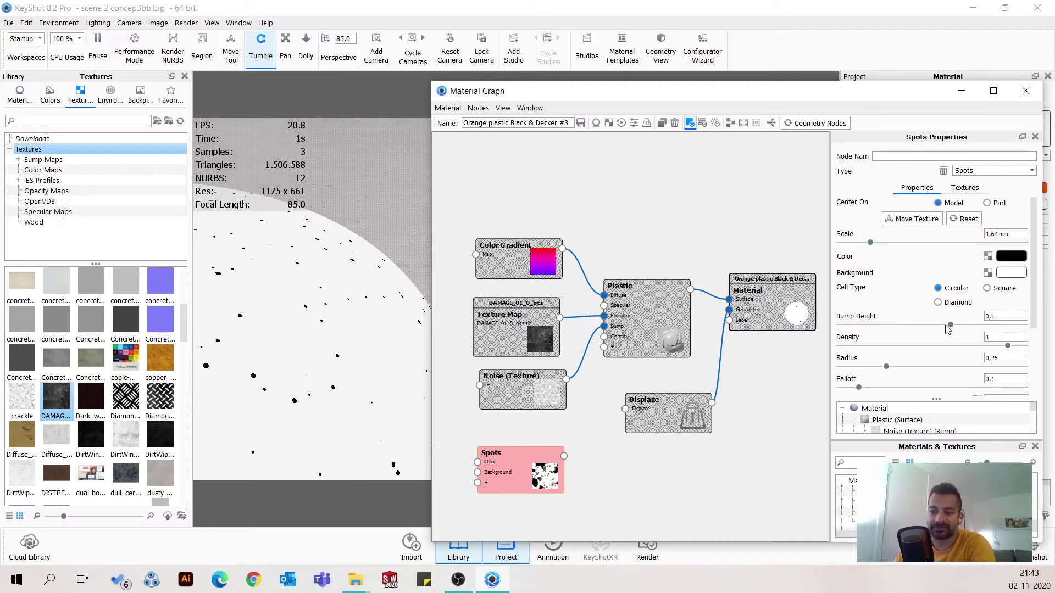
Set the Spots texture's levels to 2, distortion to 0,078 and falloff to 0,215.
scroll(865, 393, "down", 1)
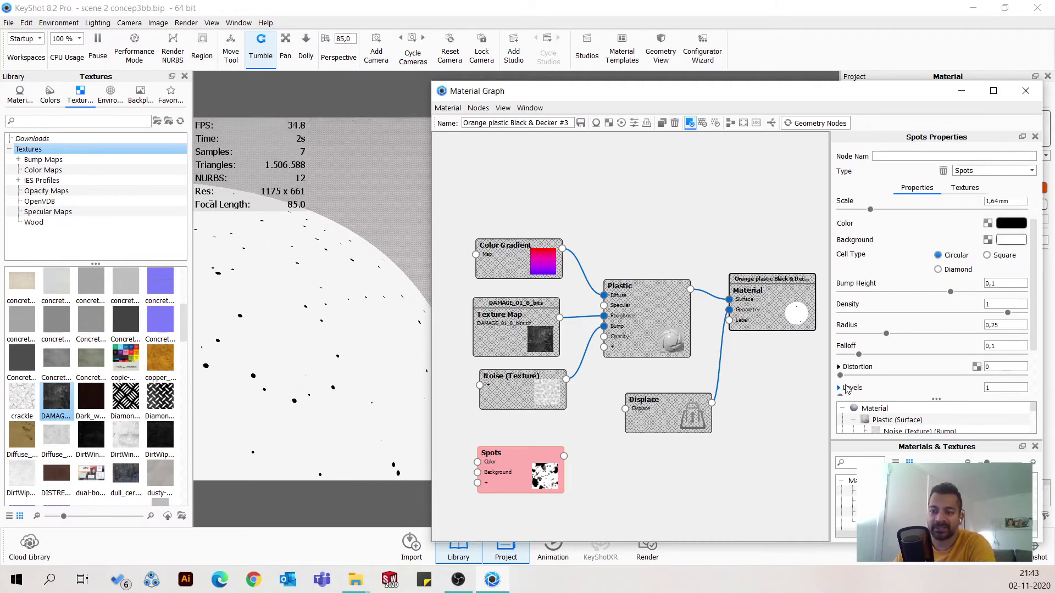
scroll(847, 390, "down", 1)
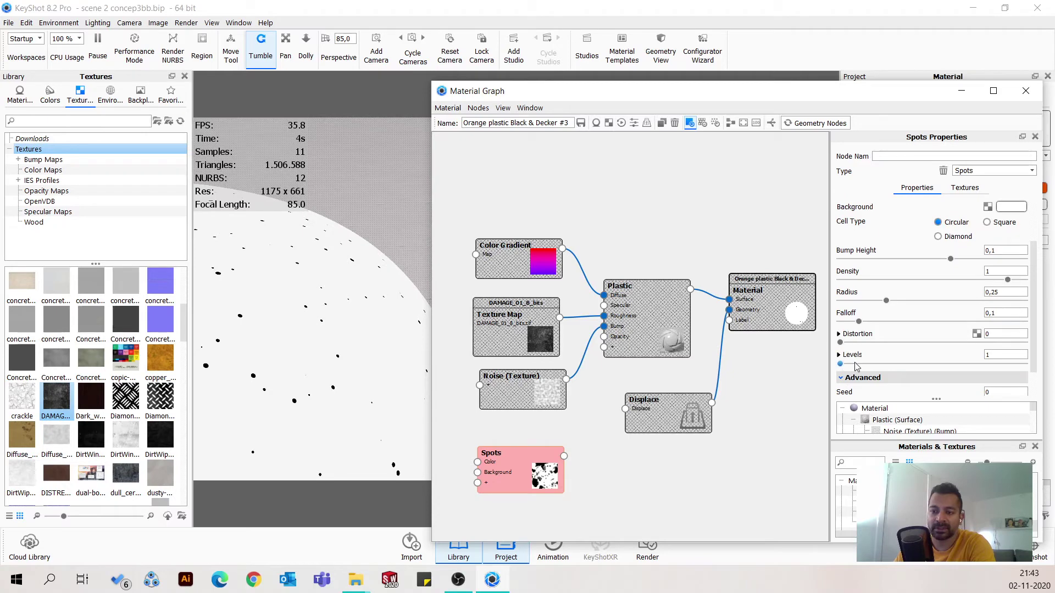
left_click_drag(858, 364, 880, 364)
left_click(845, 342)
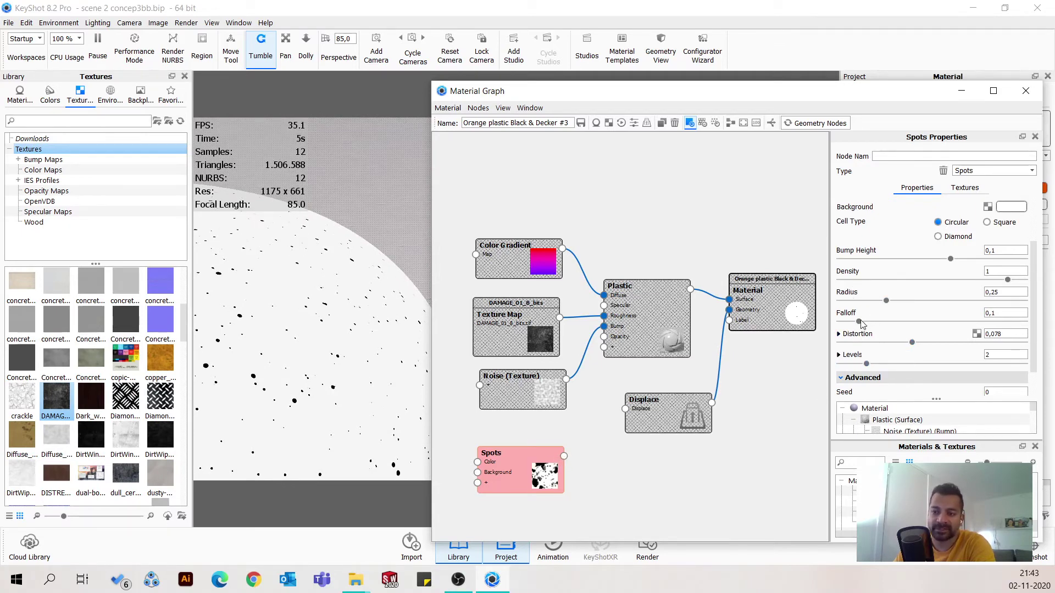
left_click_drag(859, 322, 879, 322)
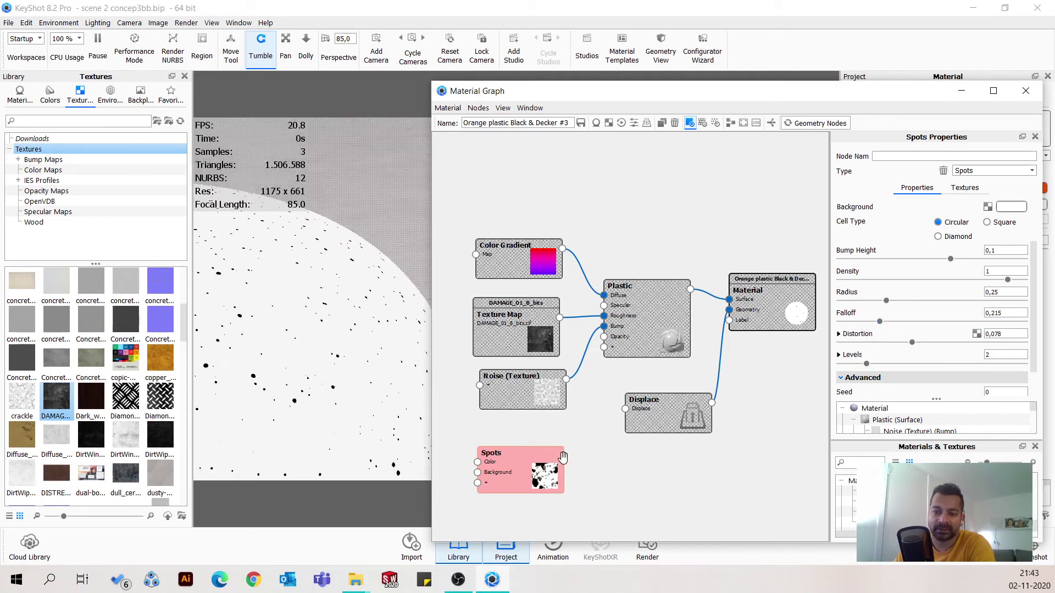
Connect the Spots node to the Displace input, end the texture preview and execute the geometry nodes.
left_click_drag(564, 456, 626, 409)
key("c")
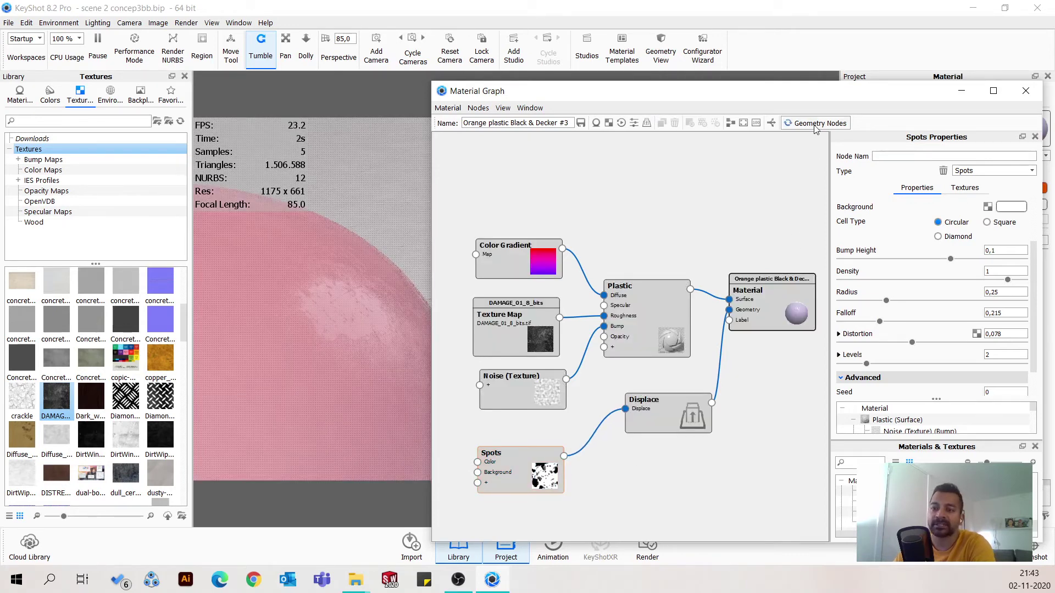
left_click(798, 123)
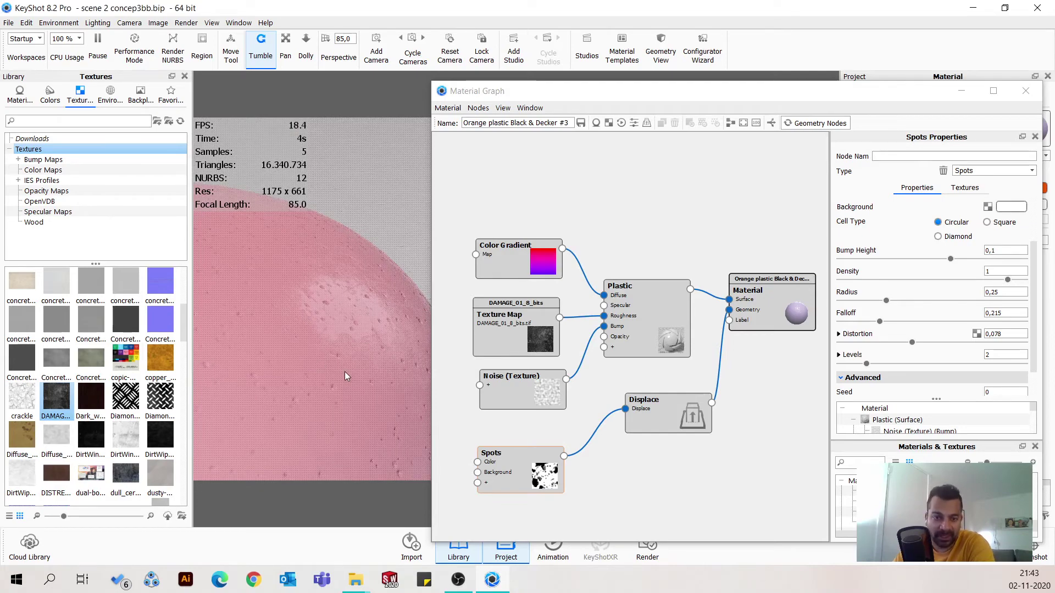
Examine the spots displacement on the device's body from close up, from a distance and from different angles.
scroll(345, 372, "up", 3)
scroll(344, 374, "down", 5)
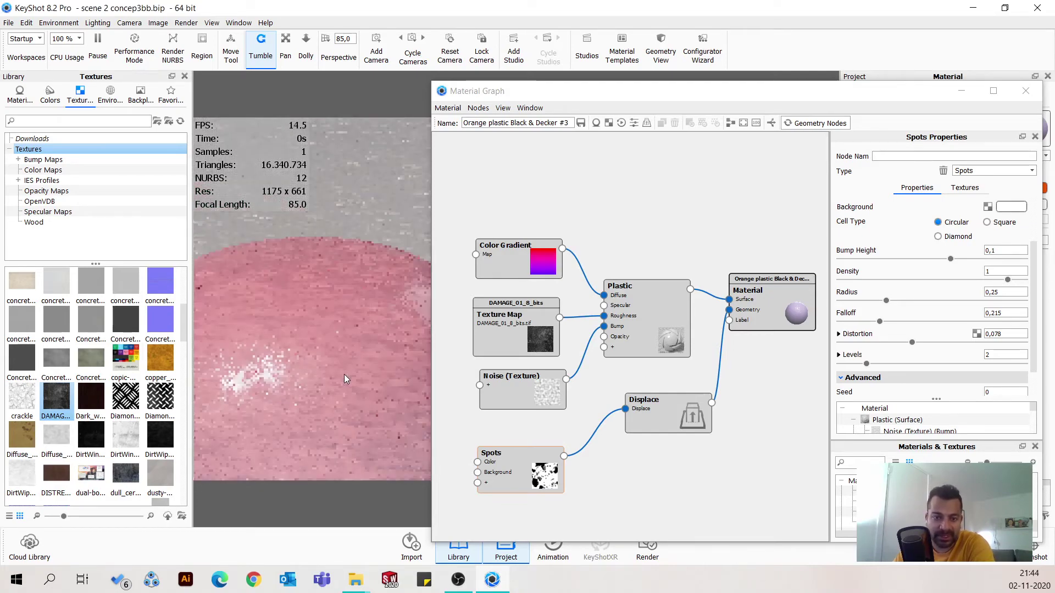
scroll(344, 374, "down", 5)
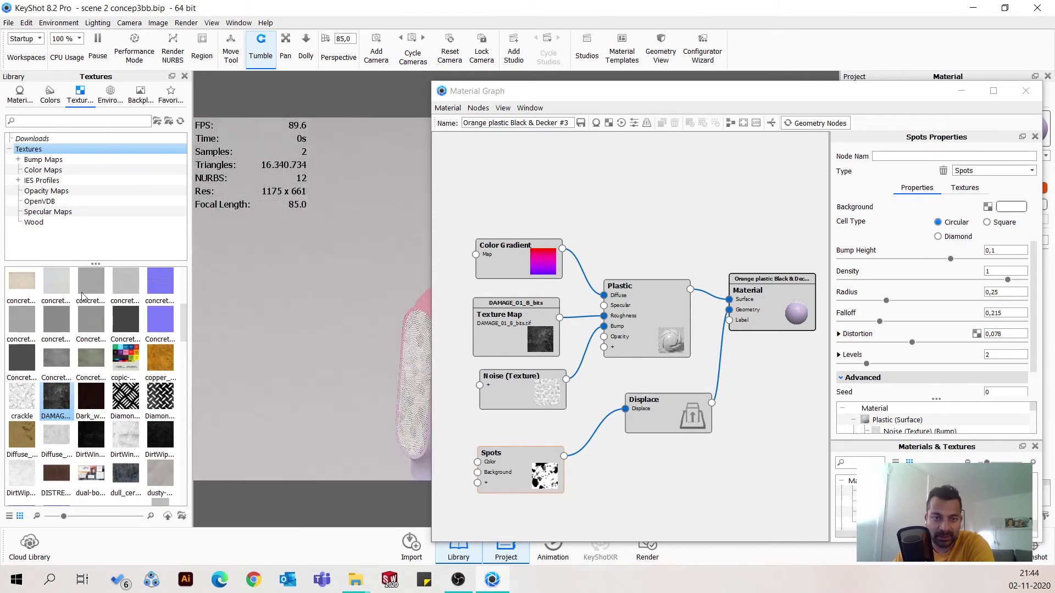
middle_click_drag(417, 329, 323, 302)
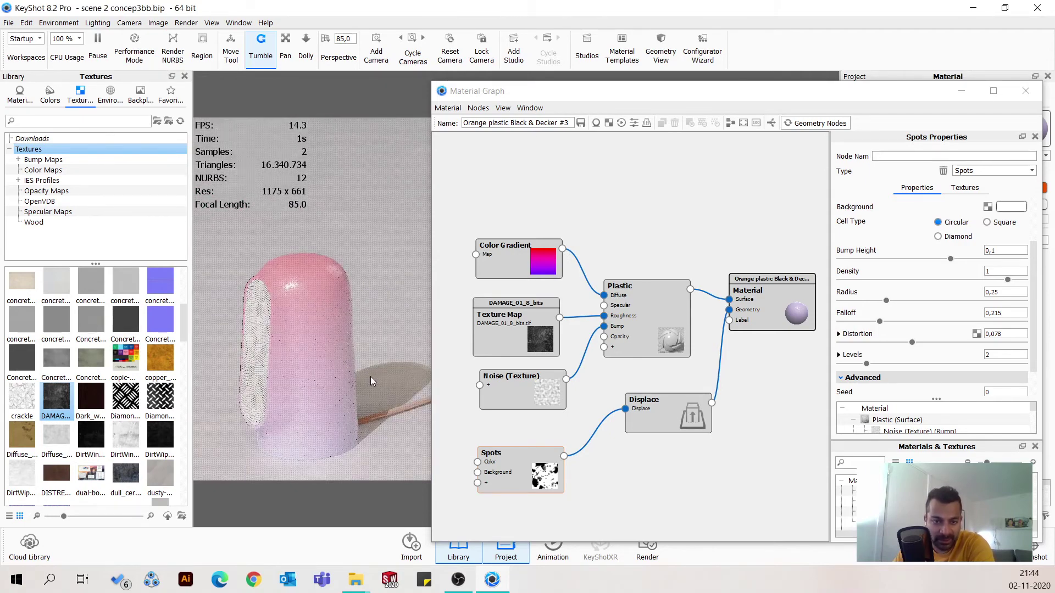
scroll(391, 354, "up", 5)
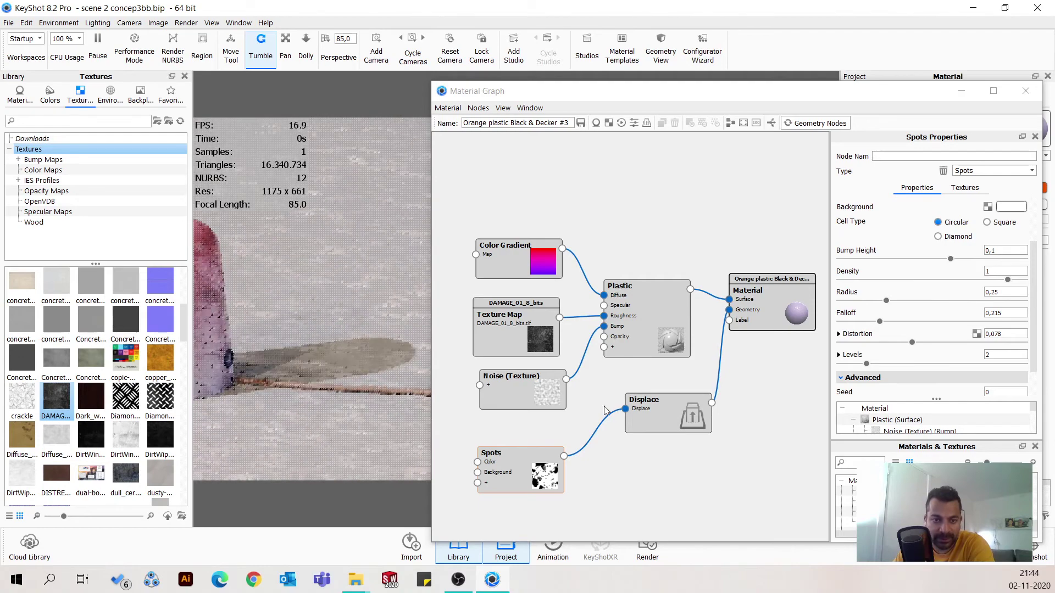
scroll(347, 351, "down", 3)
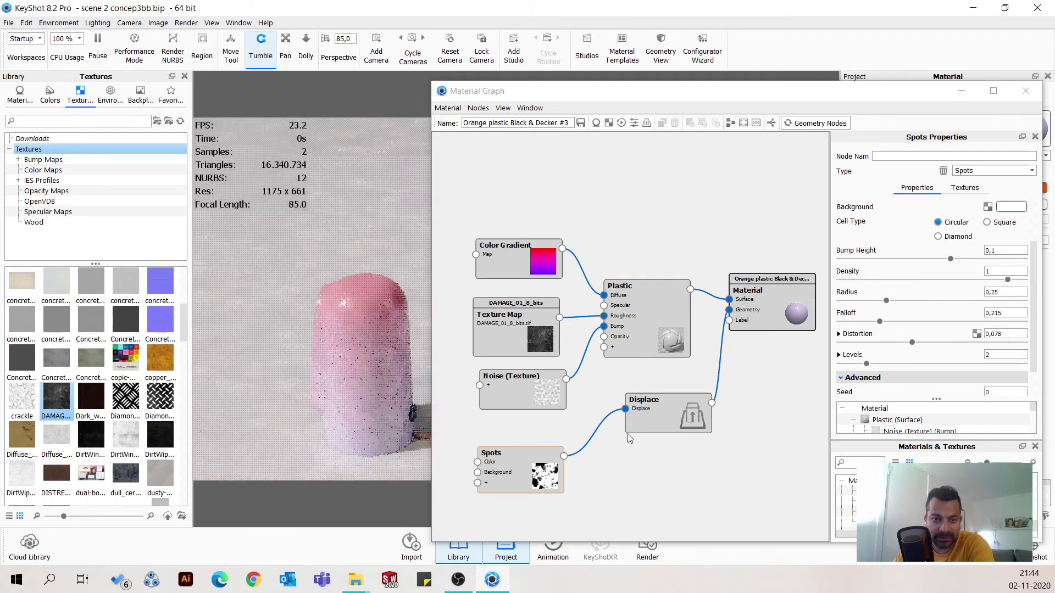
scroll(376, 363, "down", 2)
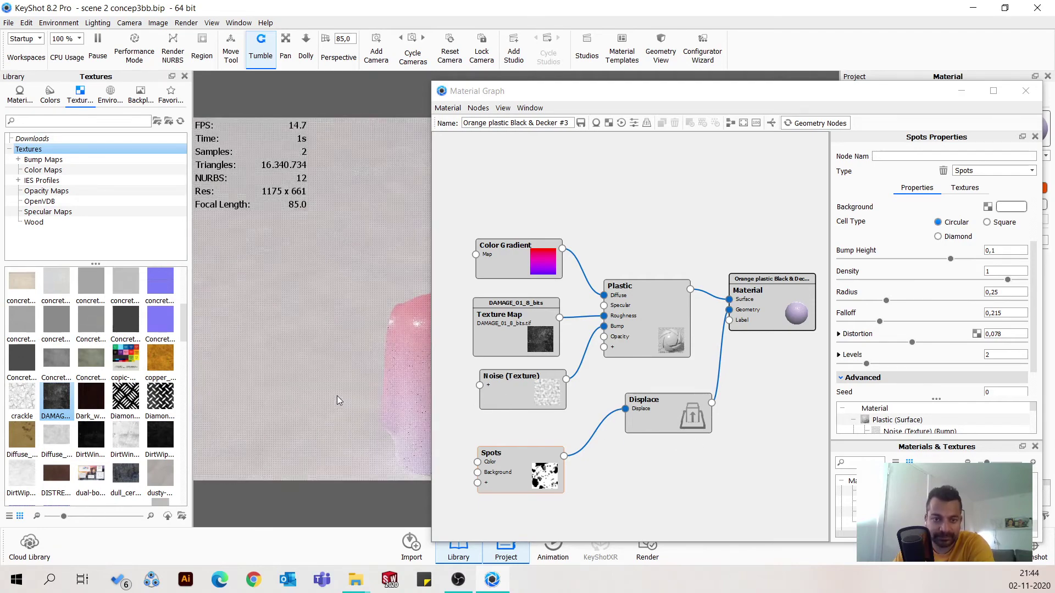
left_click_drag(275, 343, 277, 371)
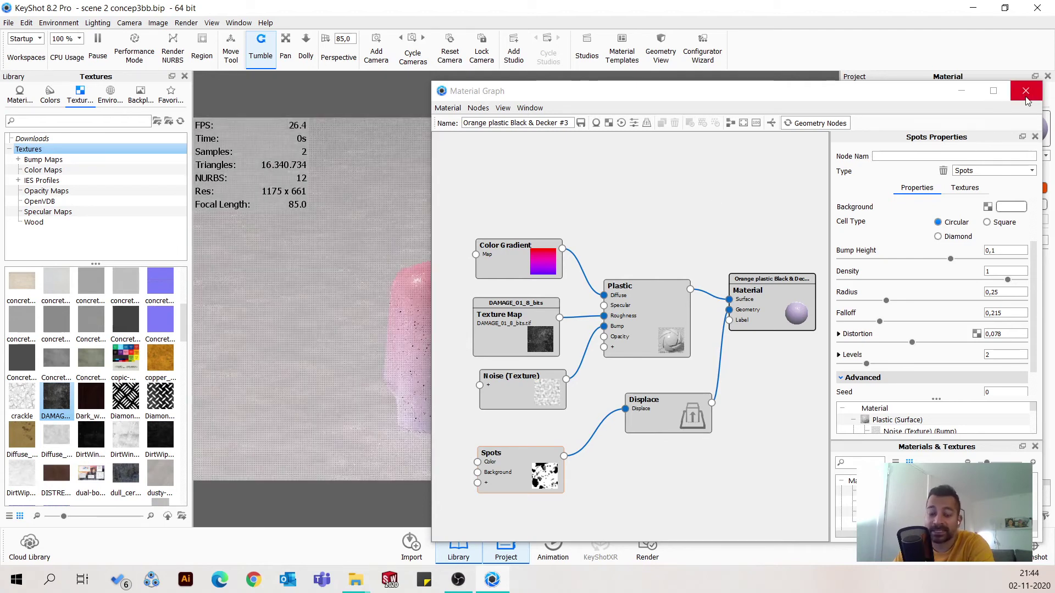
Close the Material Graph and inspect the displaced body close up in the full viewport.
left_click(1025, 92)
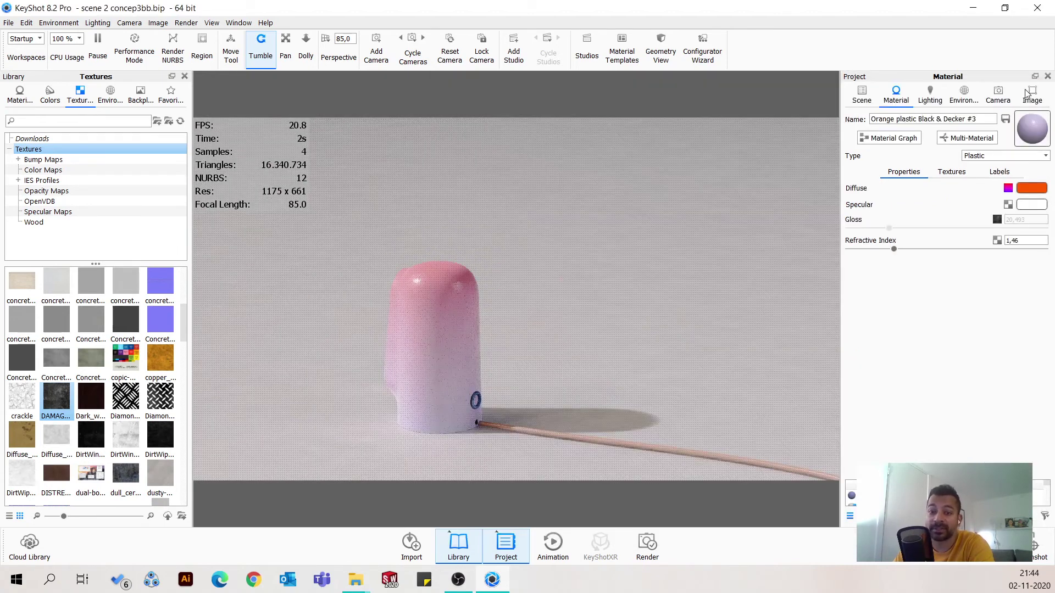
left_click(549, 395)
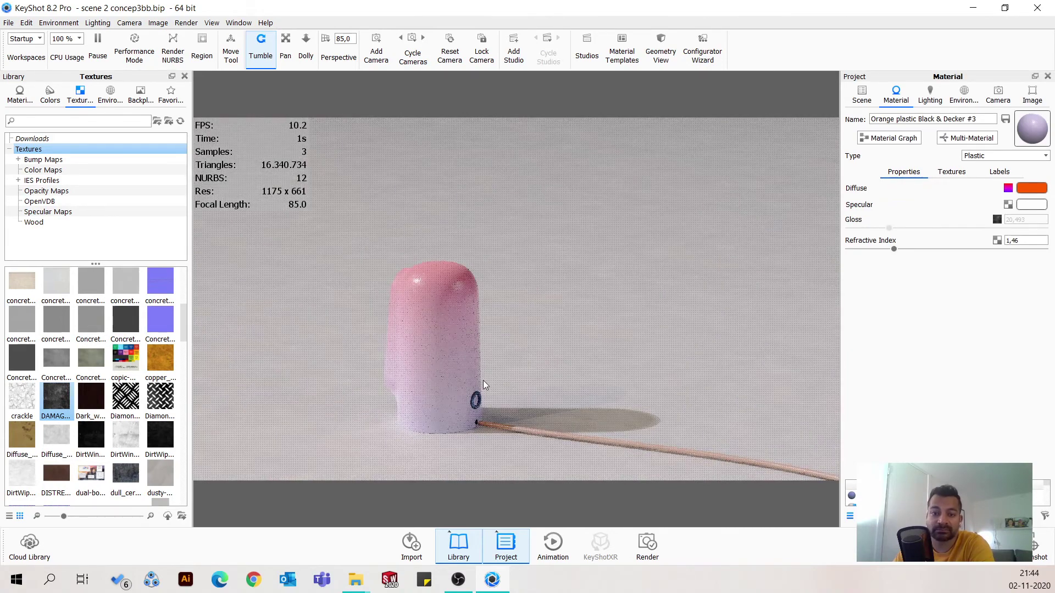
mouse_move(483, 384)
left_mouse_down()
mouse_move(555, 343)
mouse_move(476, 370)
left_mouse_up()
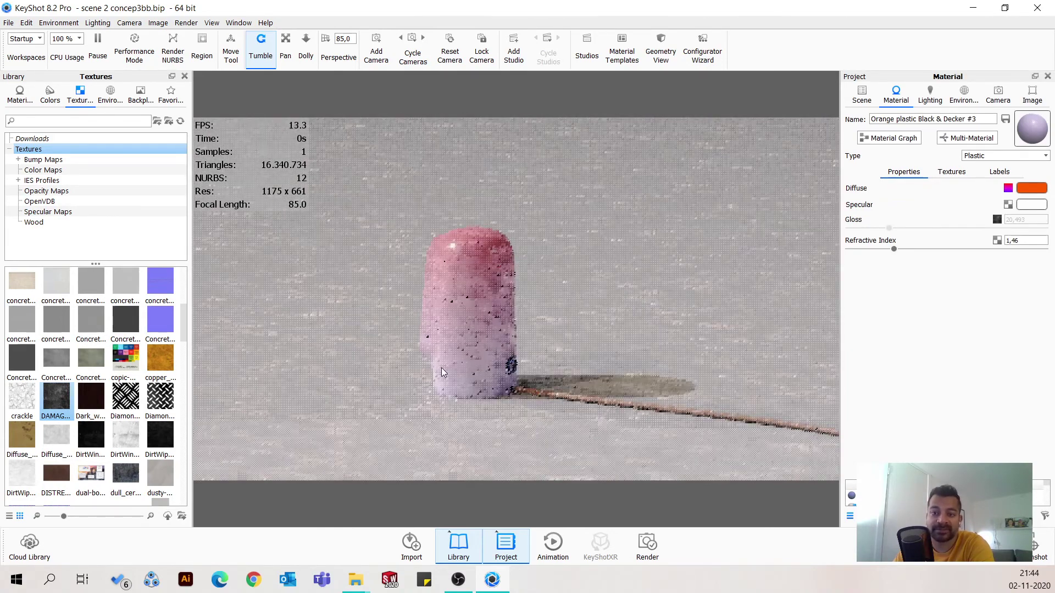
scroll(442, 371, "up", 4)
scroll(445, 375, "up", 1)
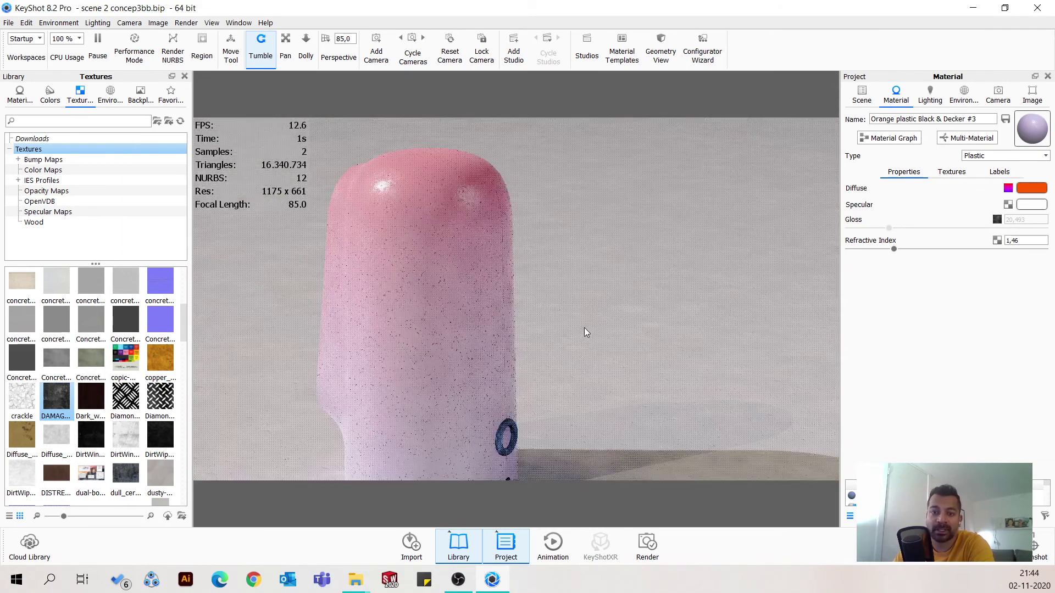
Activate the saved Camera 2 to view the upper part of the body close up.
left_click(1001, 94)
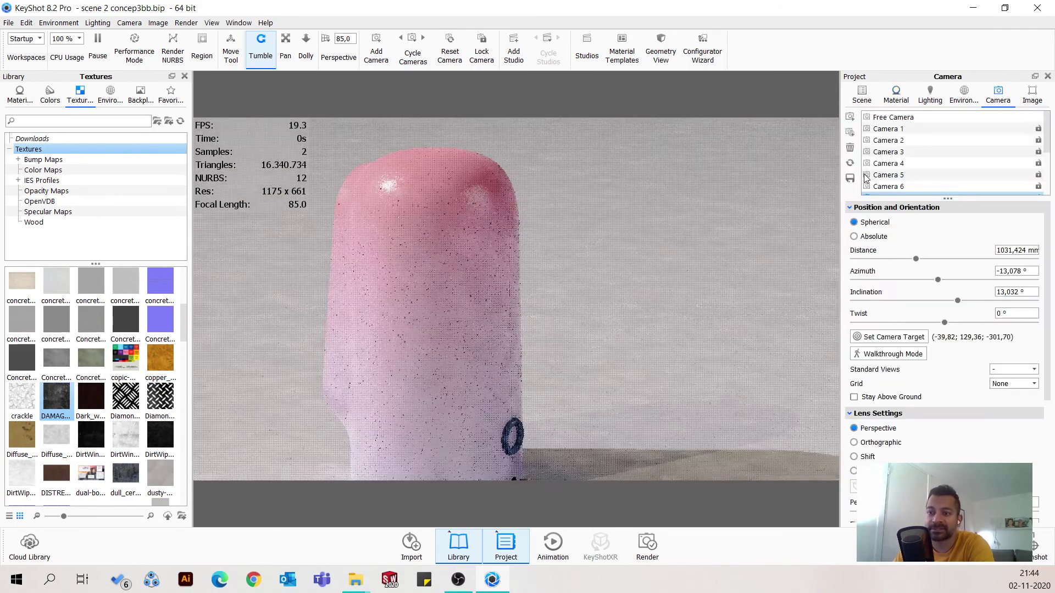
left_click(896, 140)
left_click(895, 130)
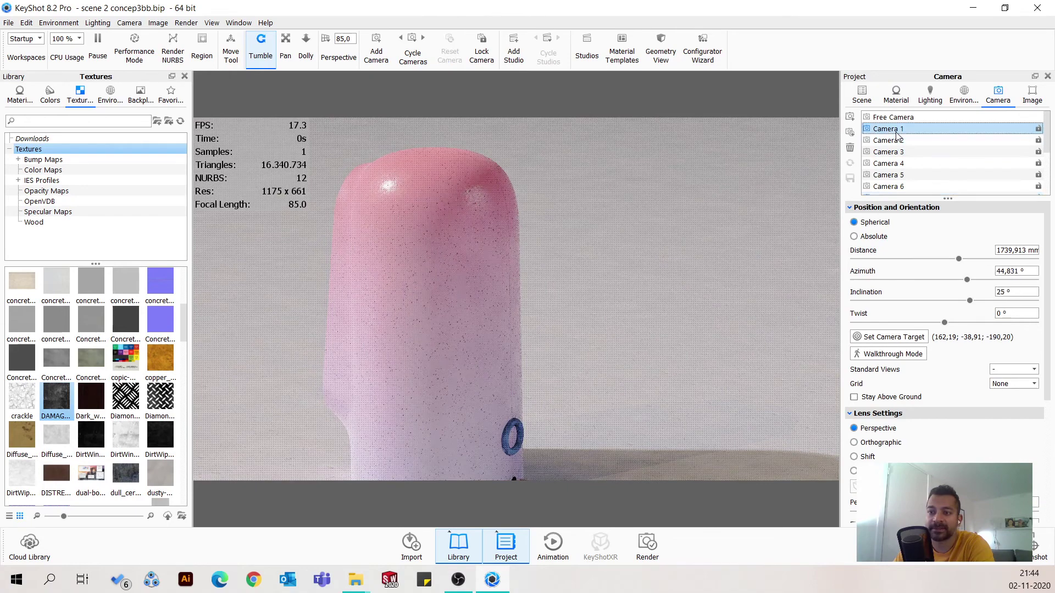
left_click(896, 140)
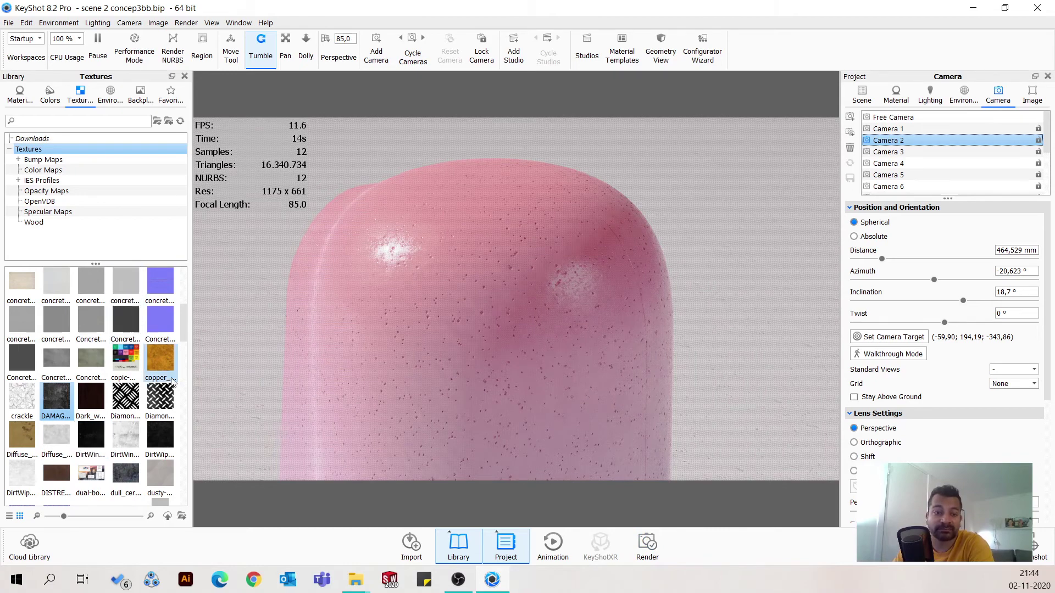
left_click_drag(184, 323, 191, 286)
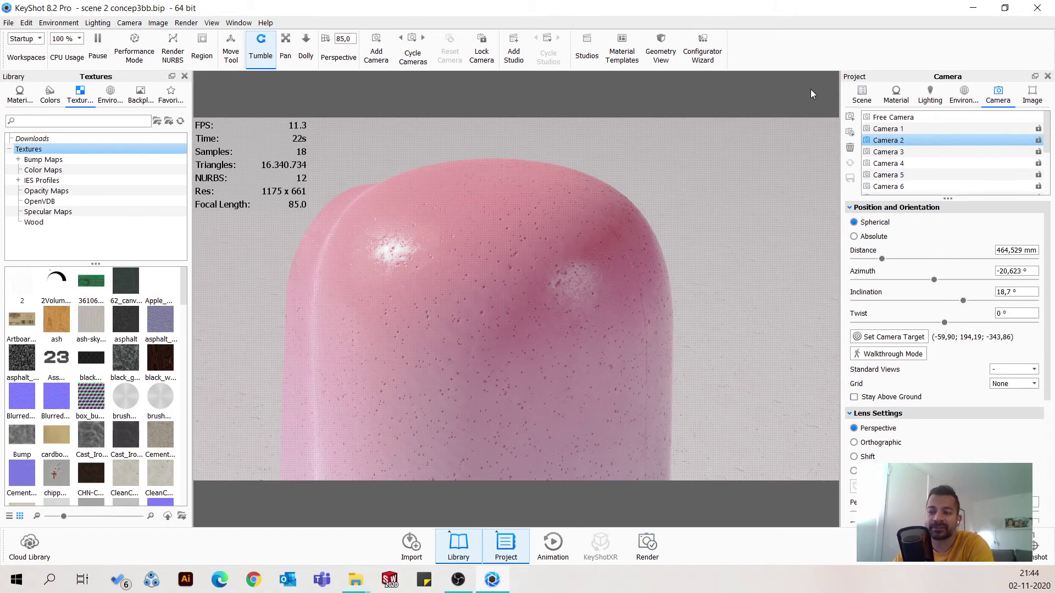
Activate Camera 1 and switch the textured front panel's multi-material to the Paint Matte White variant.
left_click(901, 129)
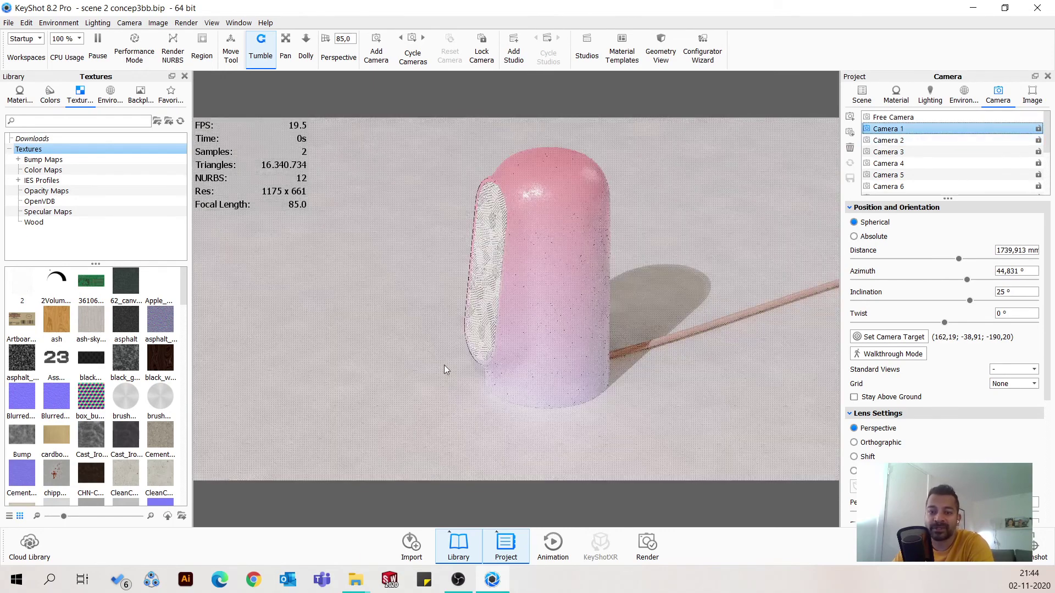
double_click(492, 266)
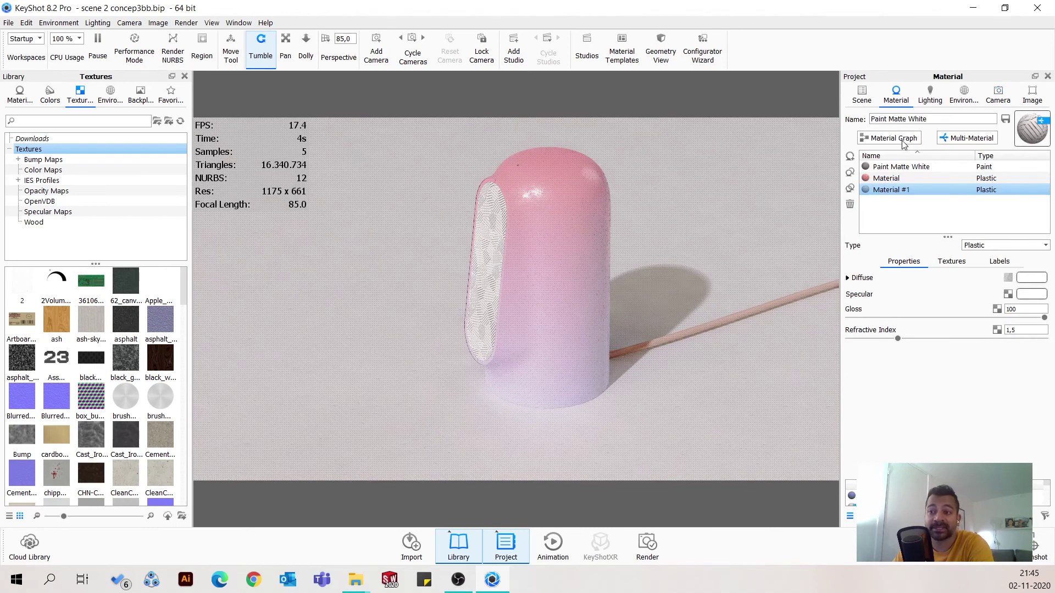
left_click(915, 176, "ctrl")
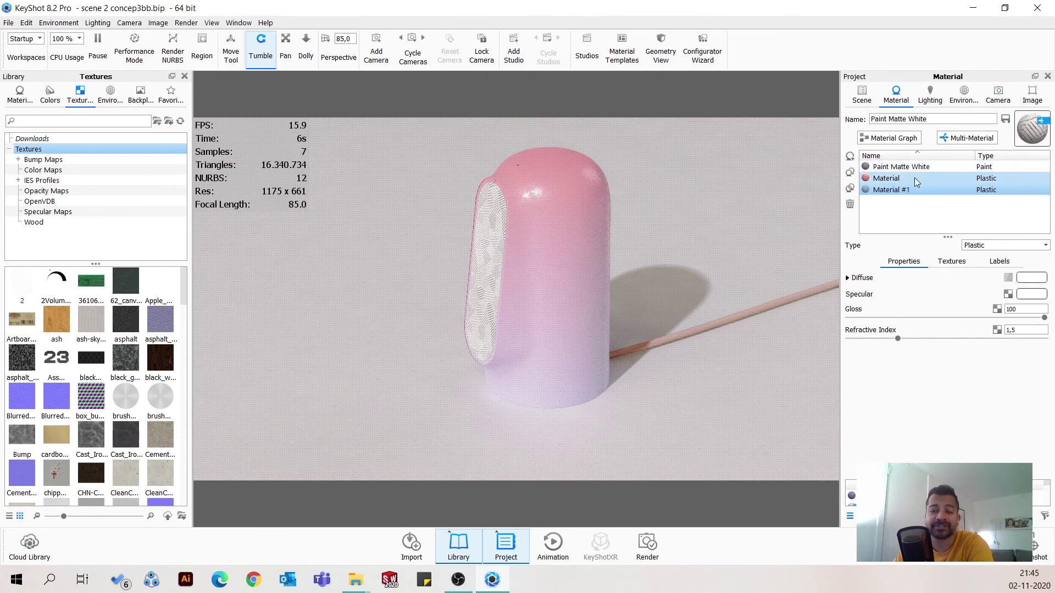
left_click(582, 247)
scroll(503, 264, "up", 6)
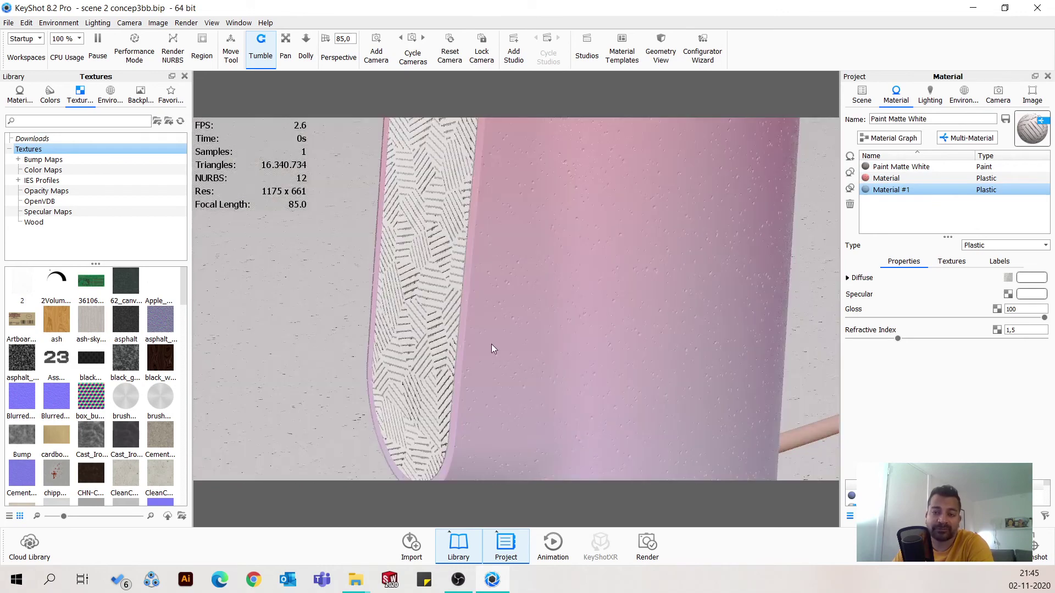
middle_click_drag(670, 220, 716, 292)
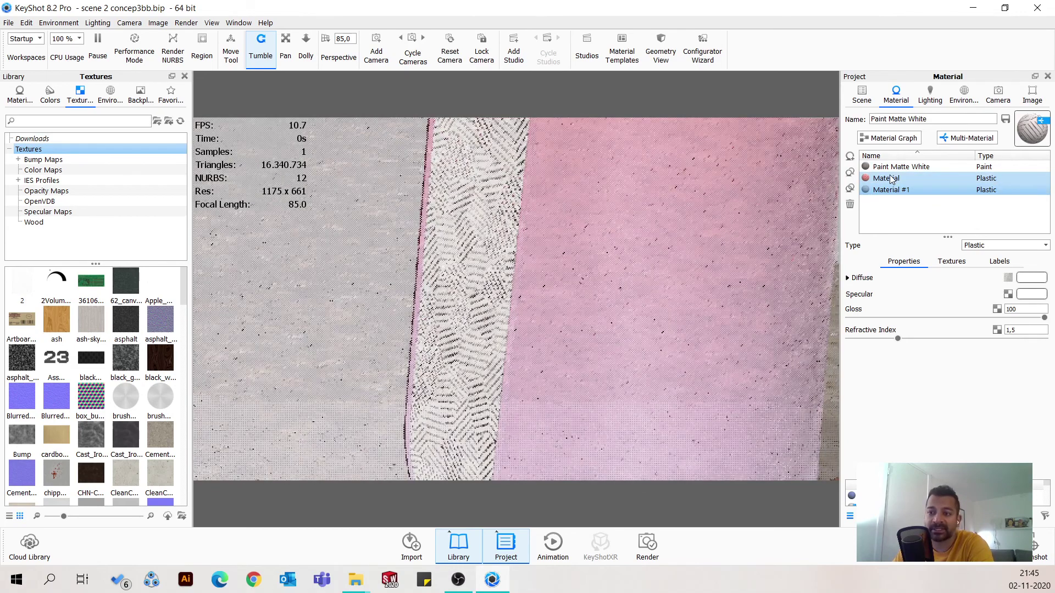
left_click(891, 169, "shift")
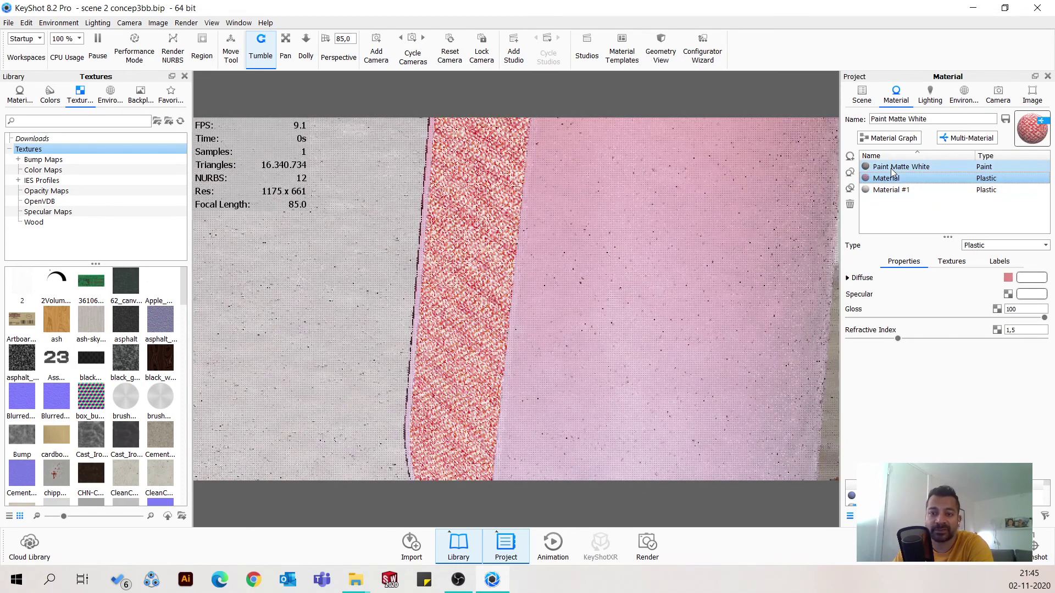
left_click(891, 169)
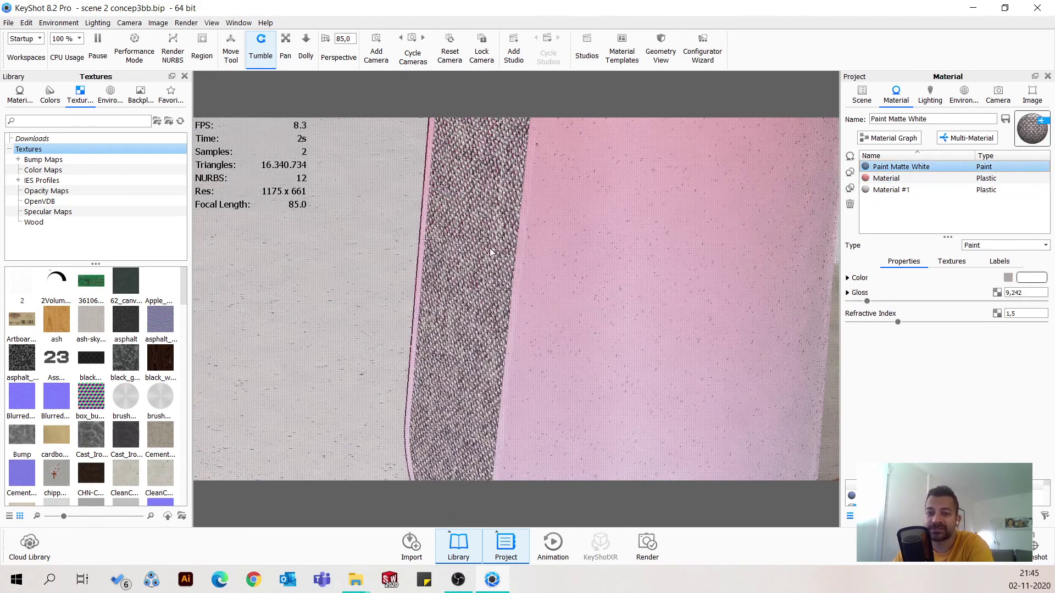
Open the body's plastic material and set the start colour of its diffuse Color Gradient to the light beige swatch.
scroll(488, 330, "down", 2)
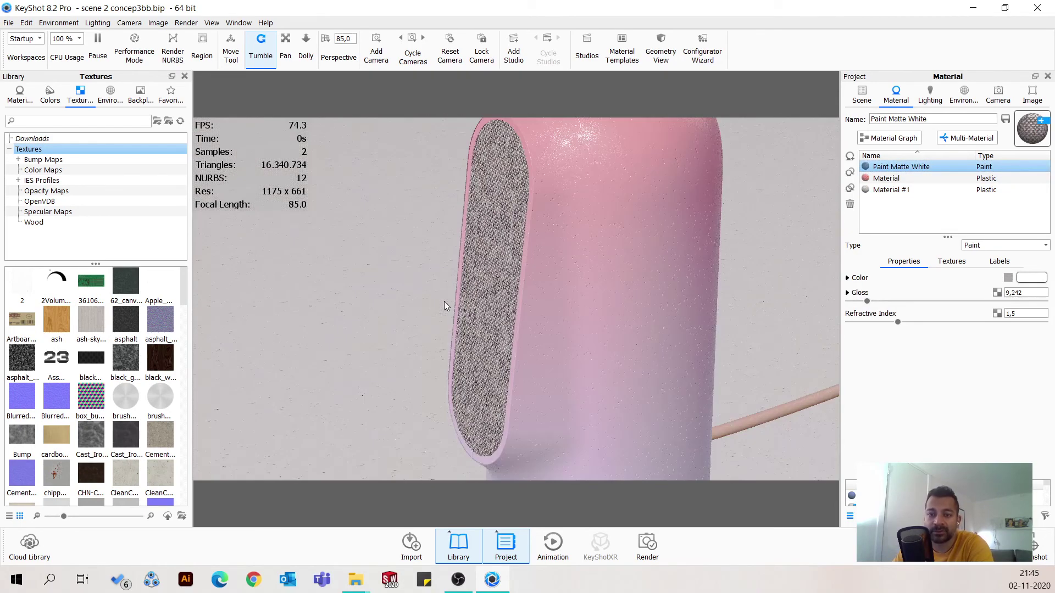
left_click_drag(526, 284, 413, 324)
double_click(358, 314)
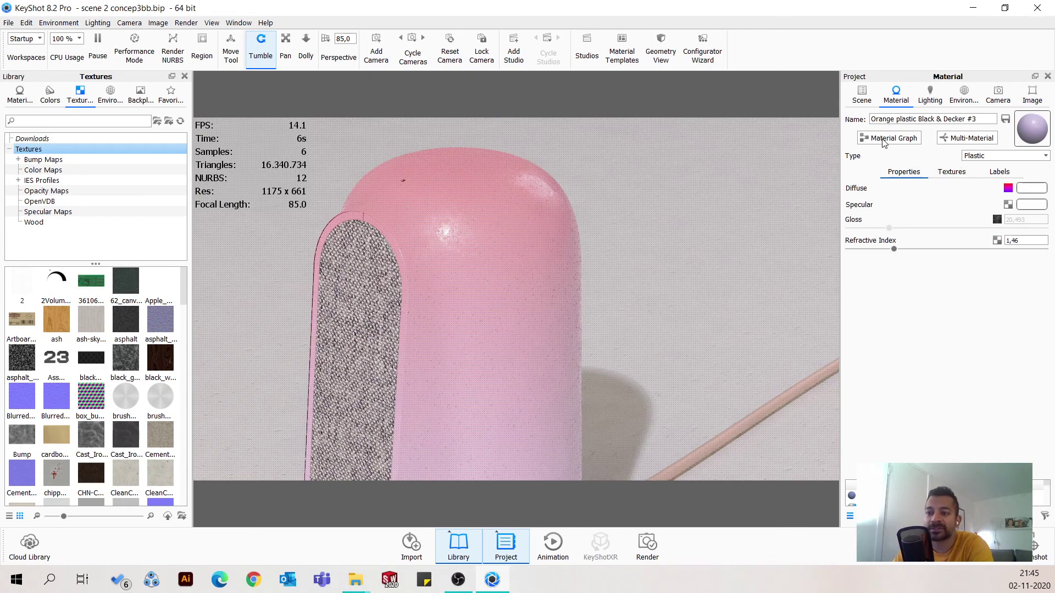
left_click(951, 172)
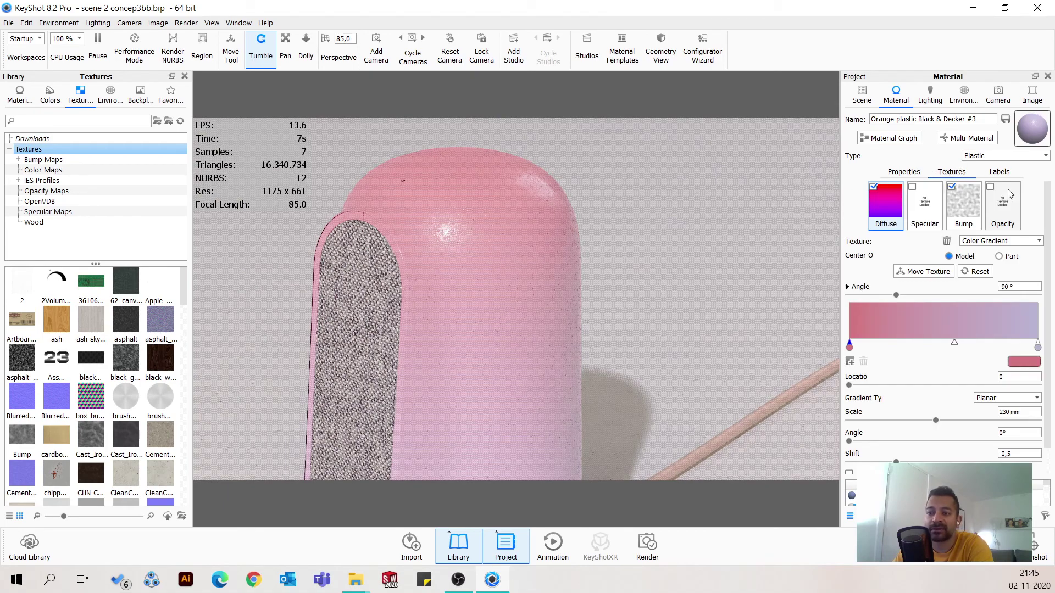
left_click(846, 345)
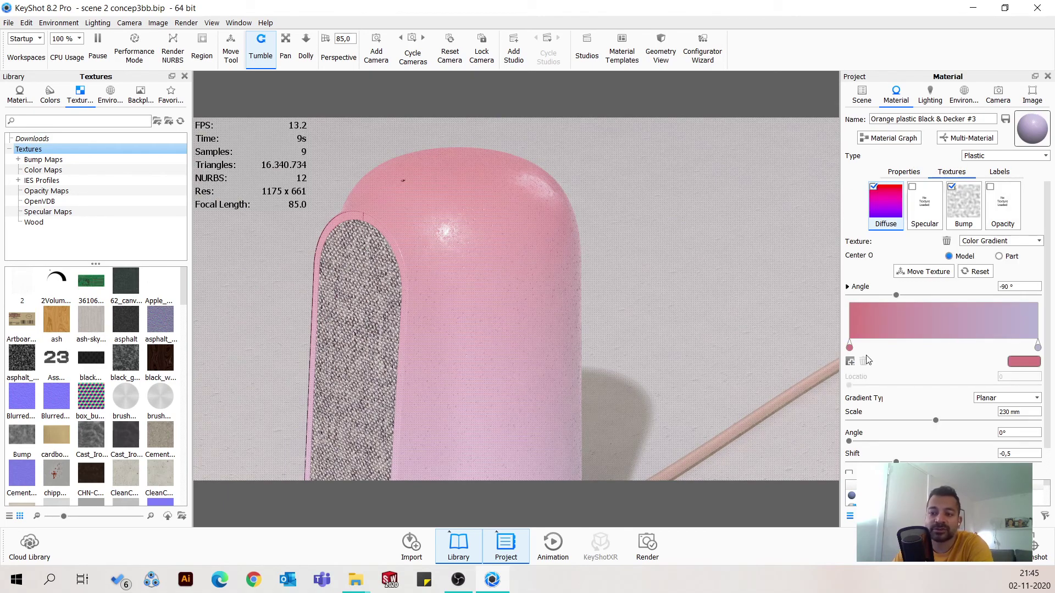
left_click(1016, 361)
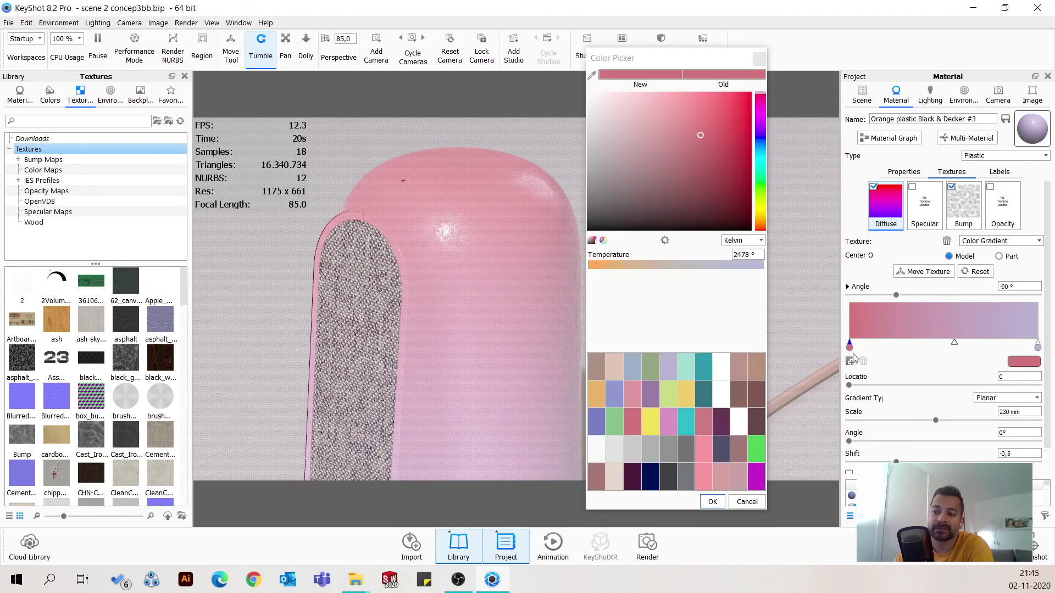
left_click(608, 474)
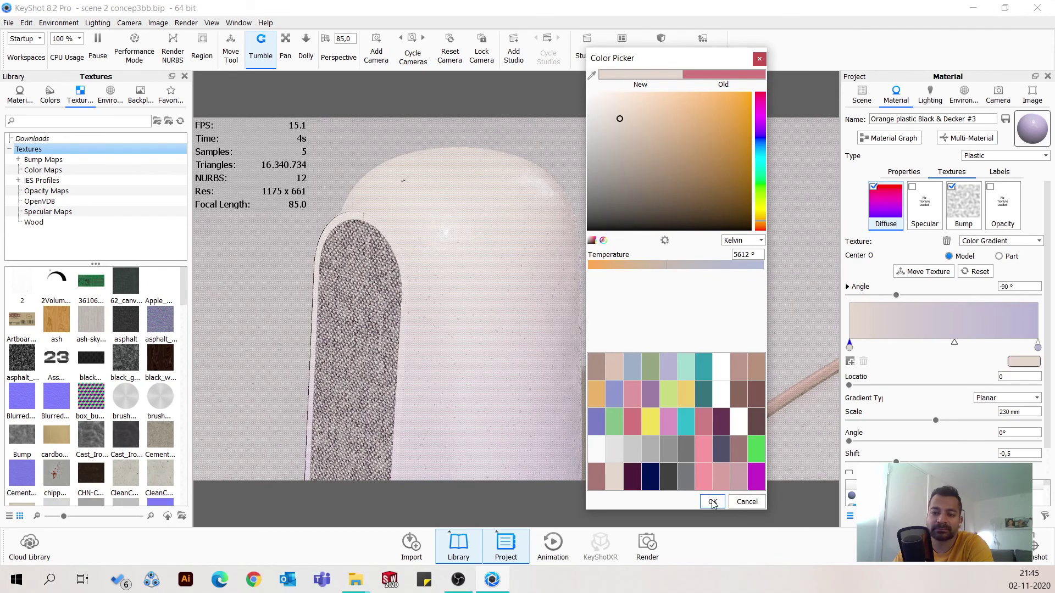
Set the end colour of the body's gradient to the dusty rose-brown swatch and view the whole device.
left_click(1024, 357)
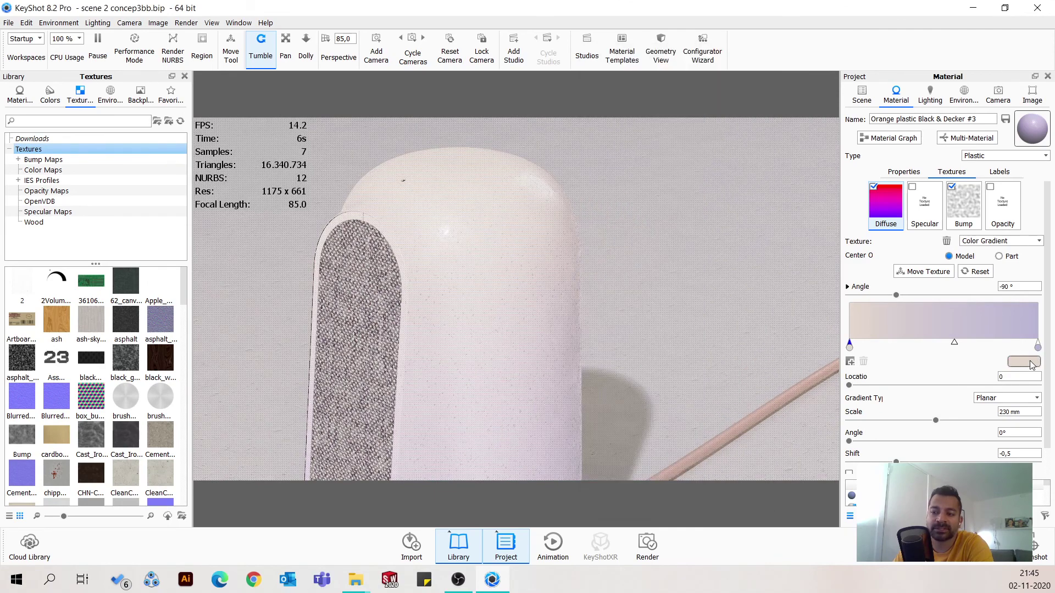
left_click(1038, 346)
left_click(1024, 361)
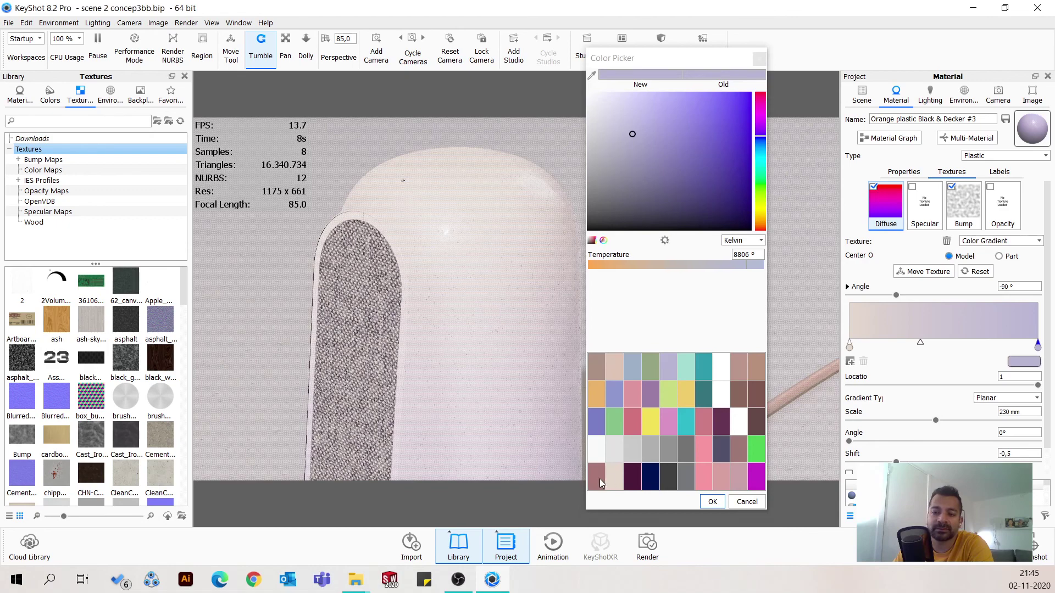
left_click(599, 478)
left_click(710, 501)
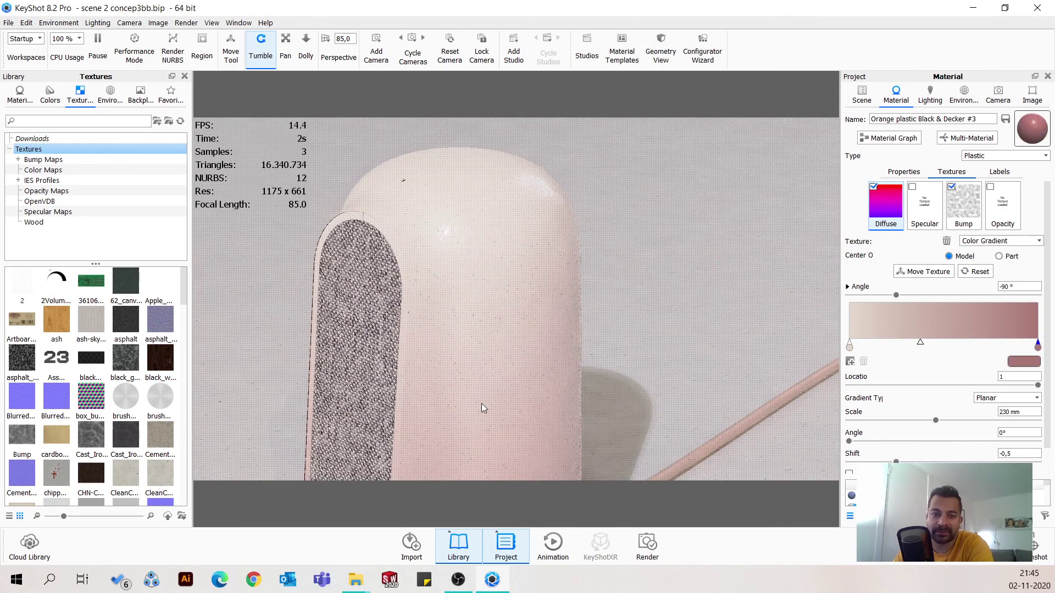
scroll(482, 408, "down", 6)
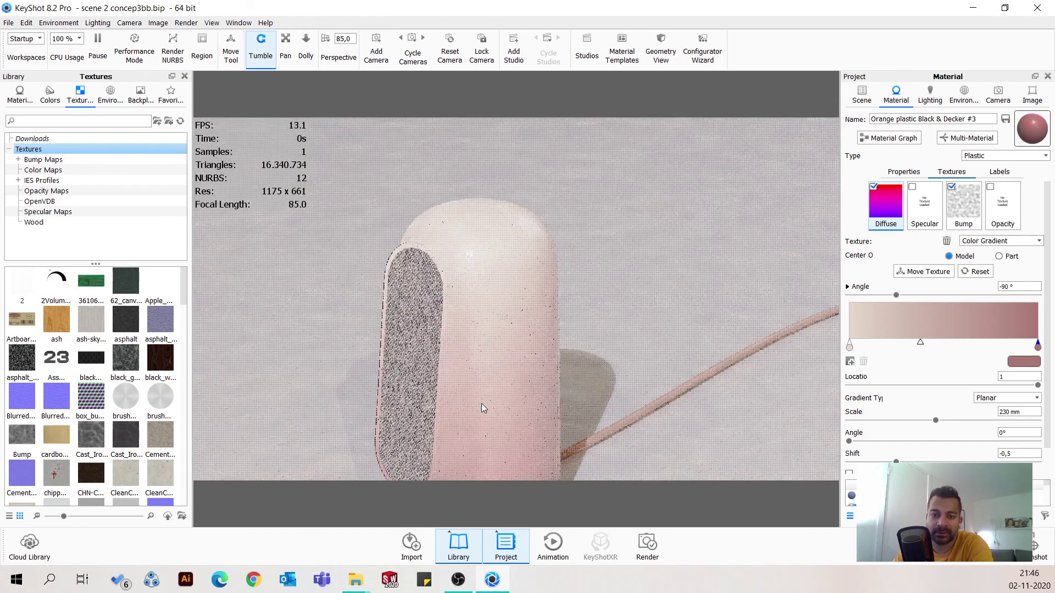
left_click_drag(593, 314, 640, 302)
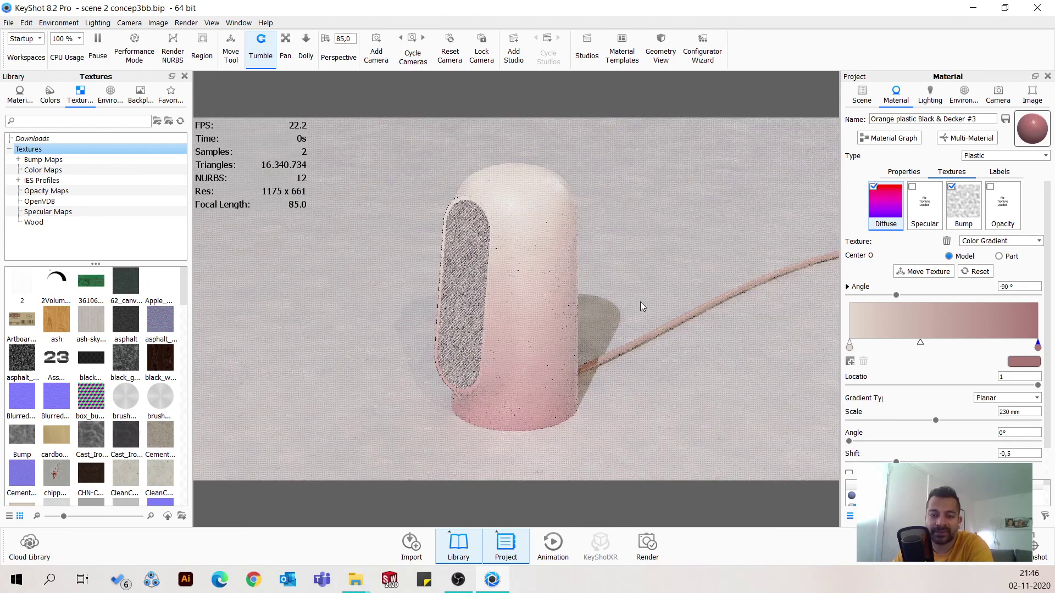